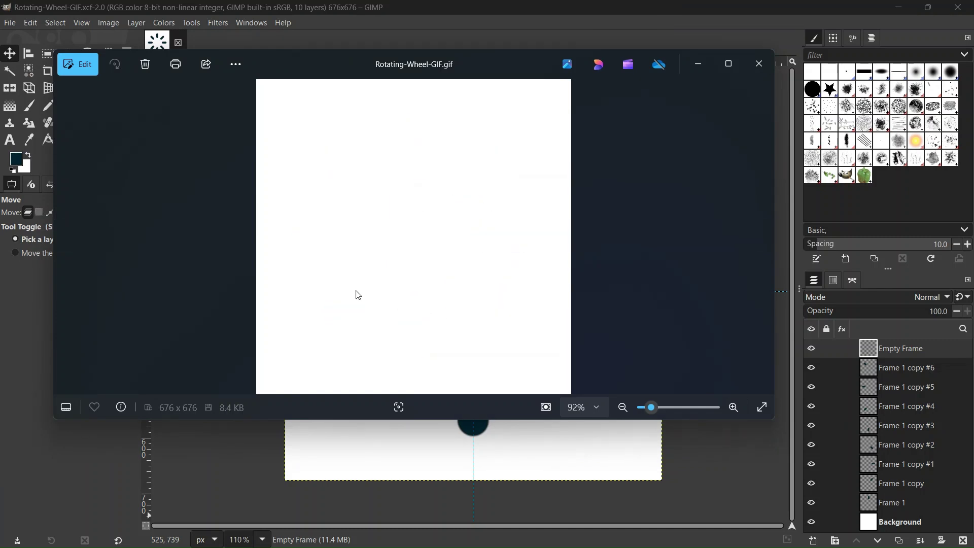
Step: Close the Photos preview of Rotating-Wheel-GIF.gif to return to the layered GIMP image
{"action": "left_click", "coordinate": [759, 64]}
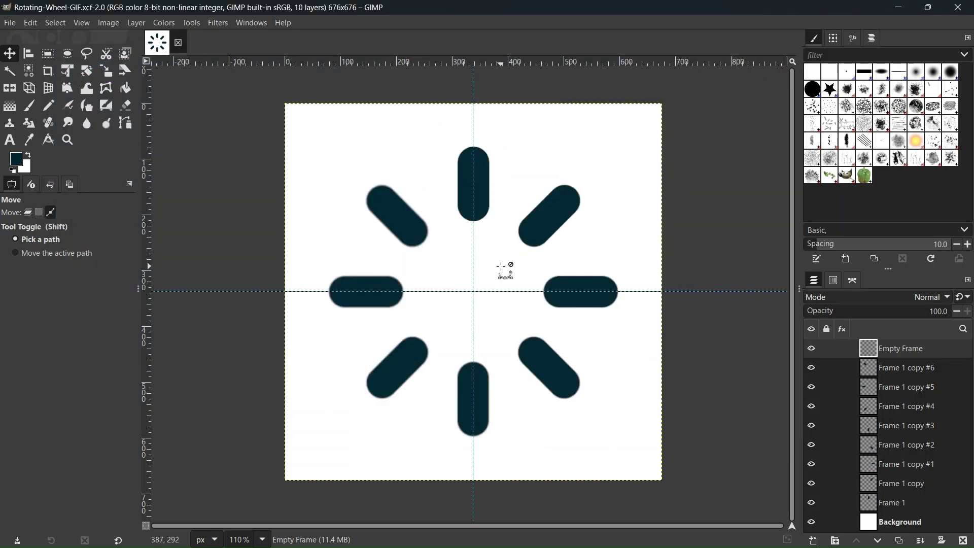
{"action": "scroll", "coordinate": [505, 267], "scroll_direction": "up", "scroll_amount": 1}
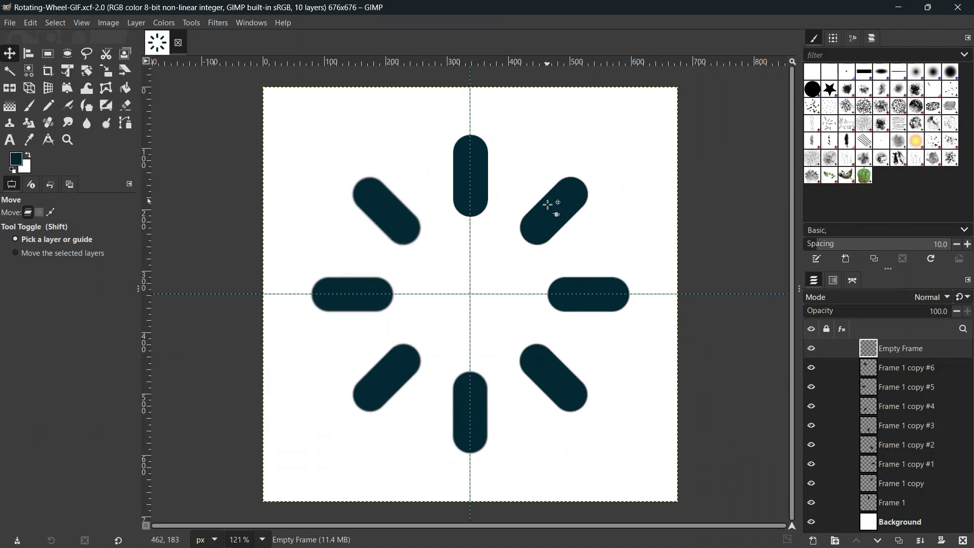
{"action": "scroll", "coordinate": [540, 226], "scroll_direction": "down", "scroll_amount": 1}
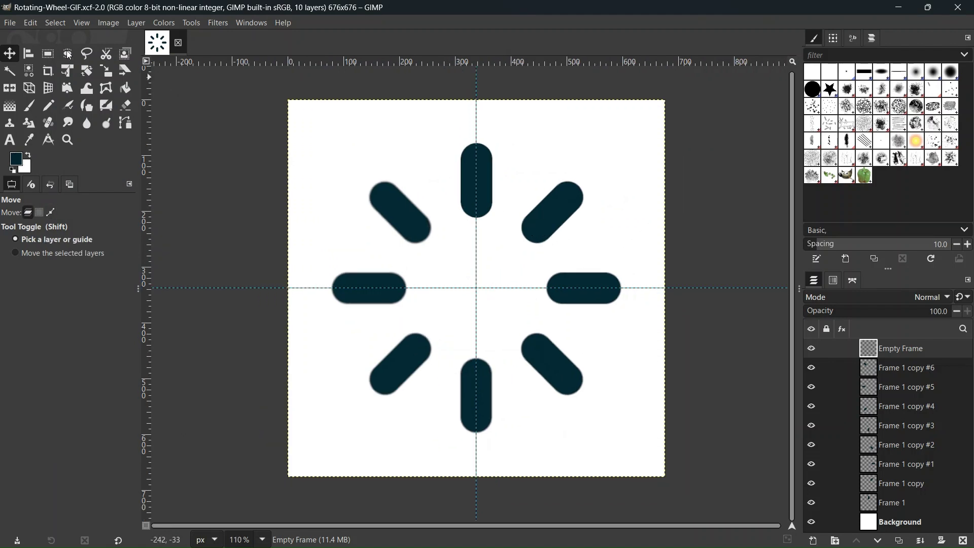
{"action": "left_click", "coordinate": [13, 25]}
Step: Create a new 1000 × 1000 px image with a white Background layer
{"action": "key", "text": "Escape"}
{"action": "key", "text": "ctrl+n"}
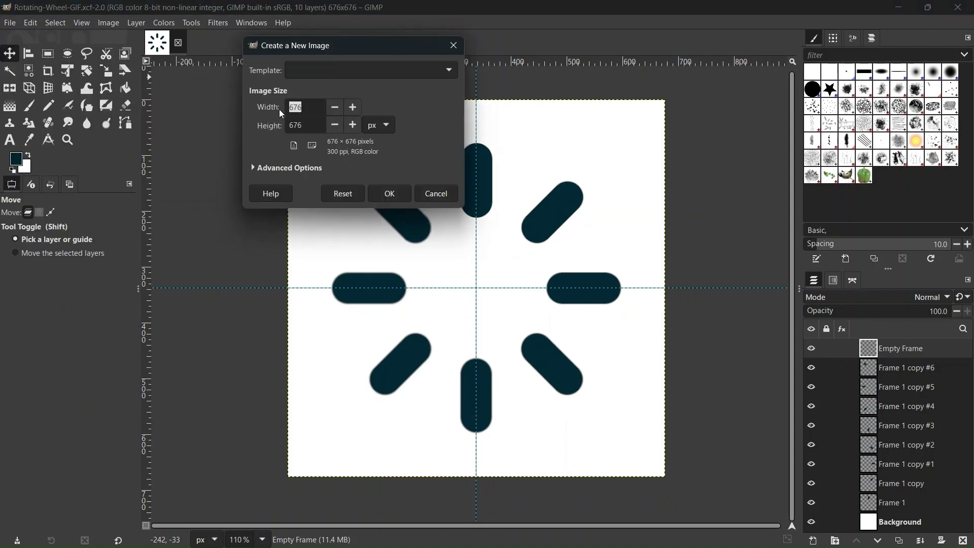
{"action": "key", "text": "Tab"}
{"action": "type", "text": "1000"}
{"action": "left_click", "coordinate": [385, 190]}
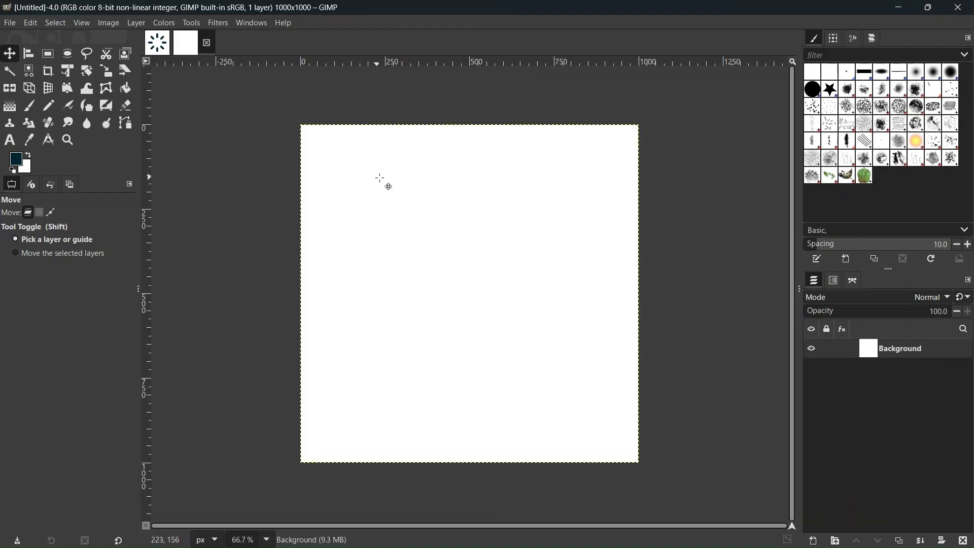
Step: Add a horizontal guide at 50% on the new image
{"action": "left_click", "coordinate": [108, 22]}
{"action": "mouse_move", "coordinate": [156, 291]}
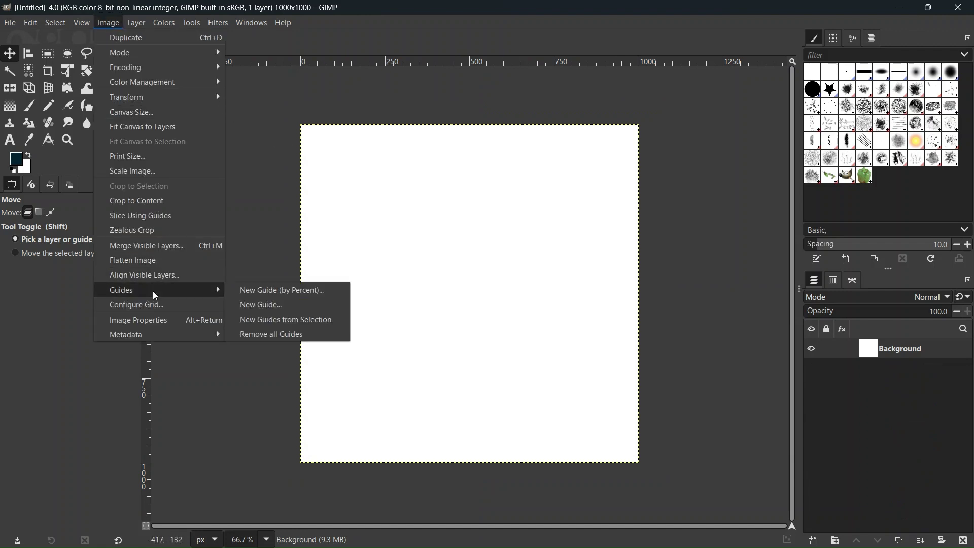
{"action": "left_click", "coordinate": [253, 291]}
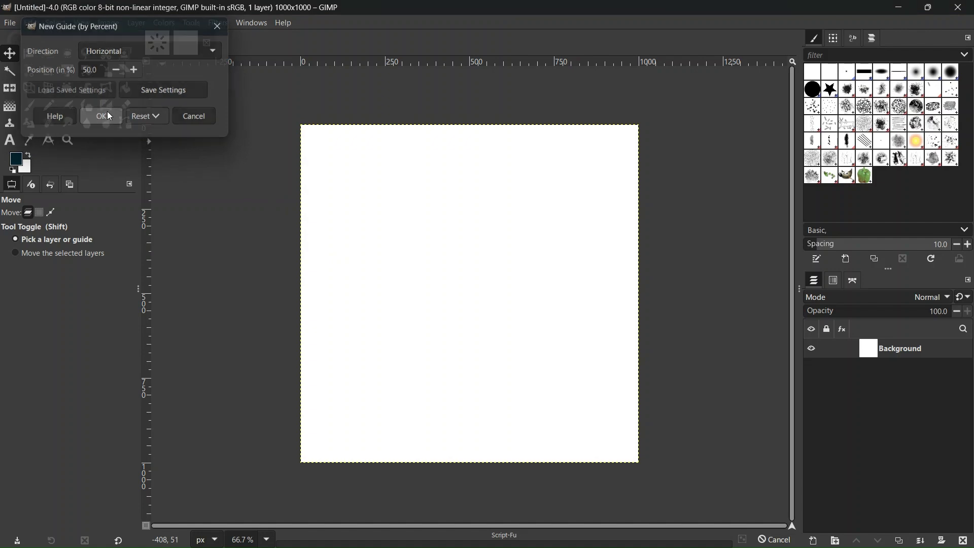
{"action": "left_click", "coordinate": [102, 117]}
Step: Add a vertical guide at 50%, then go back to the Rotating-Wheel-GIF image
{"action": "left_click", "coordinate": [107, 23]}
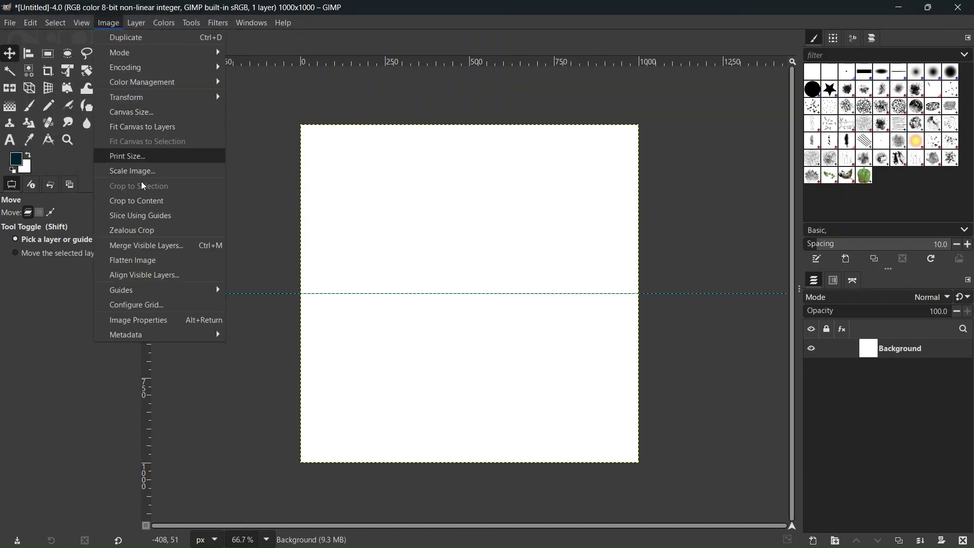
{"action": "mouse_move", "coordinate": [167, 293]}
{"action": "left_click", "coordinate": [252, 291]}
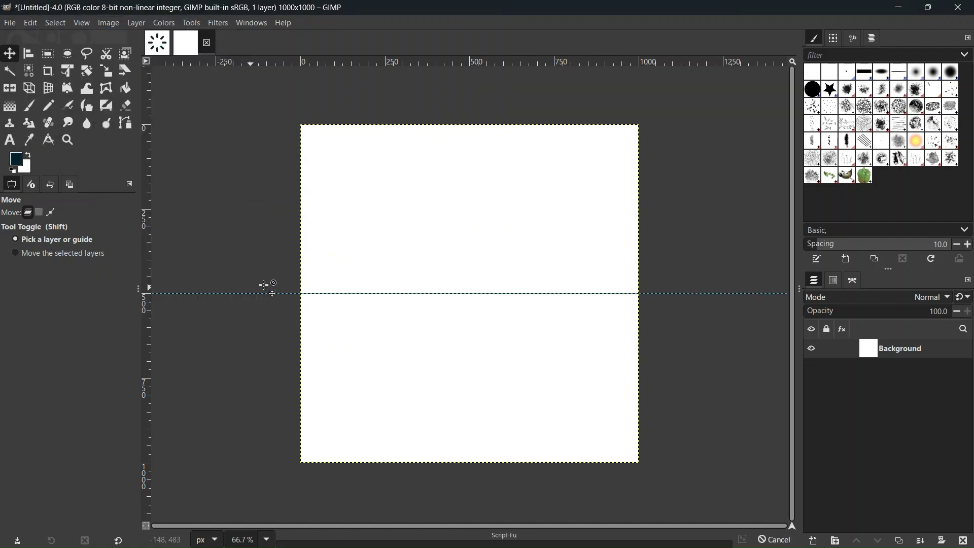
{"action": "left_click", "coordinate": [122, 53]}
{"action": "left_click", "coordinate": [120, 70]}
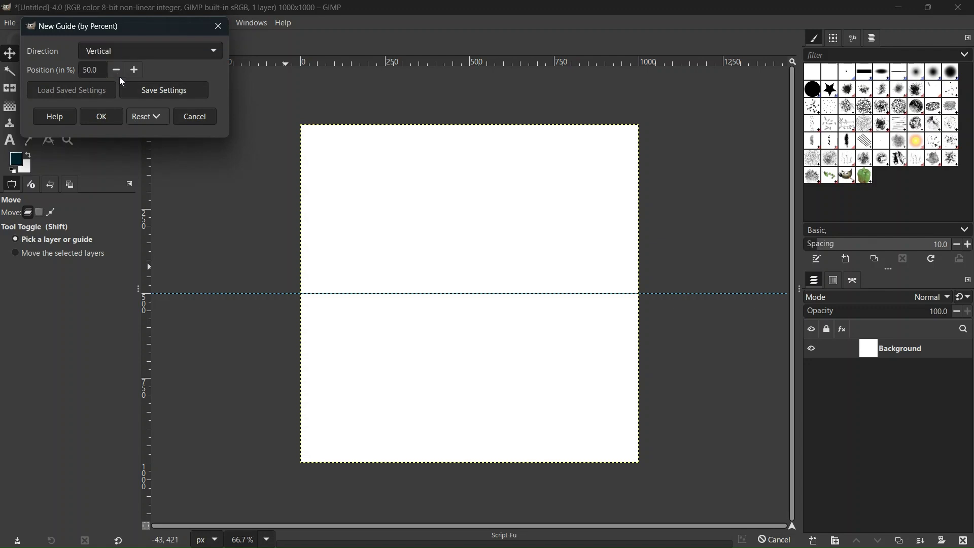
{"action": "left_click", "coordinate": [106, 119]}
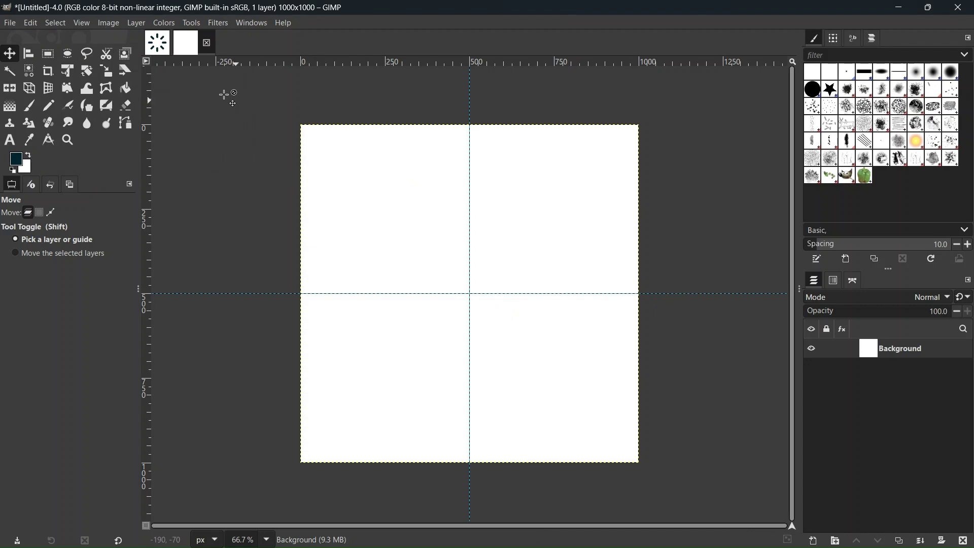
{"action": "left_click", "coordinate": [157, 43]}
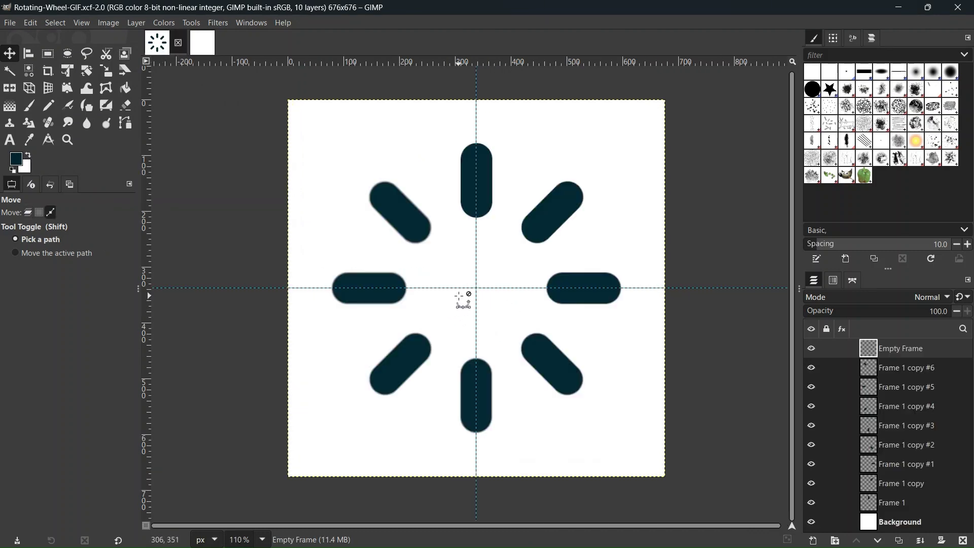
Step: View the wheel at 100% and step through Frame 1 and its copies #1 to #3
{"action": "key", "text": "1"}
{"action": "scroll", "coordinate": [491, 300], "scroll_direction": "up", "scroll_amount": 1}
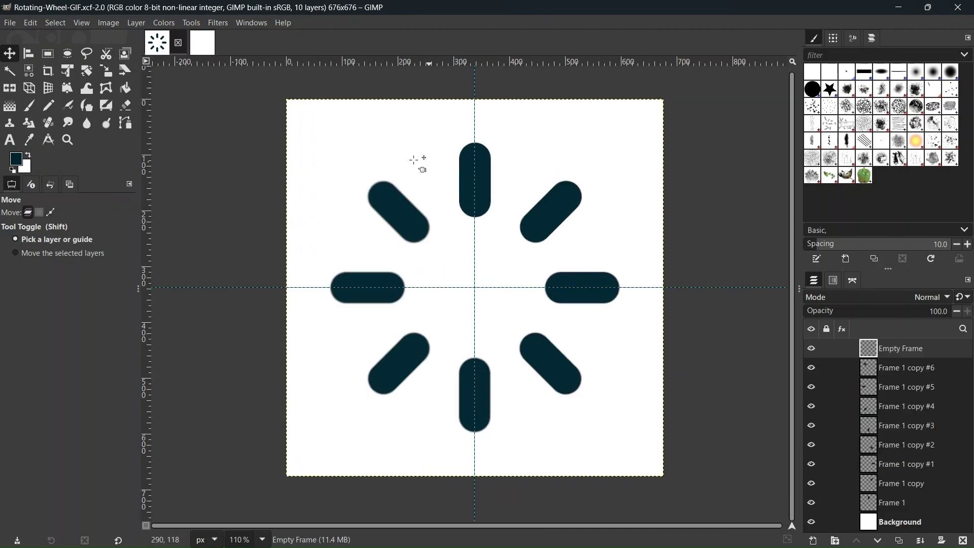
{"action": "left_click", "coordinate": [890, 503]}
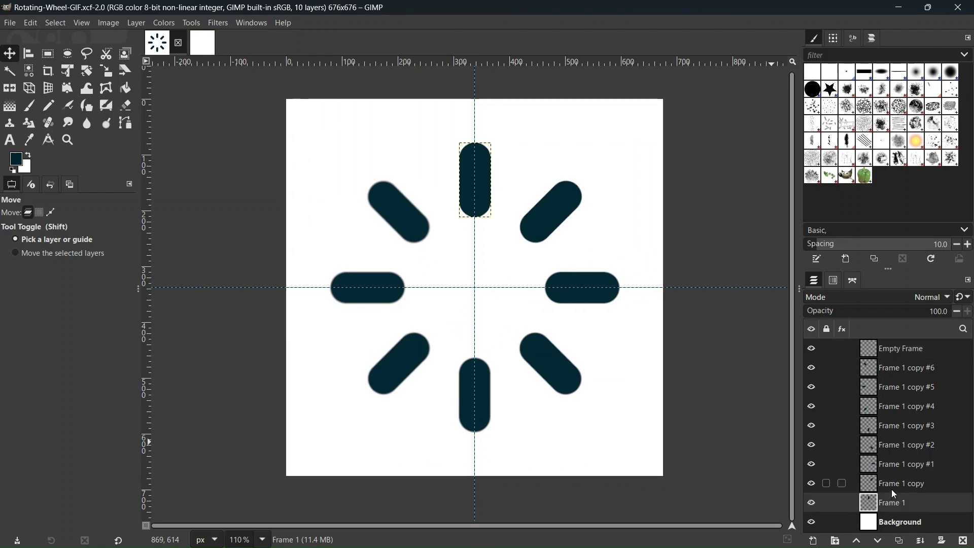
{"action": "left_click", "coordinate": [892, 486]}
{"action": "left_click", "coordinate": [893, 465]}
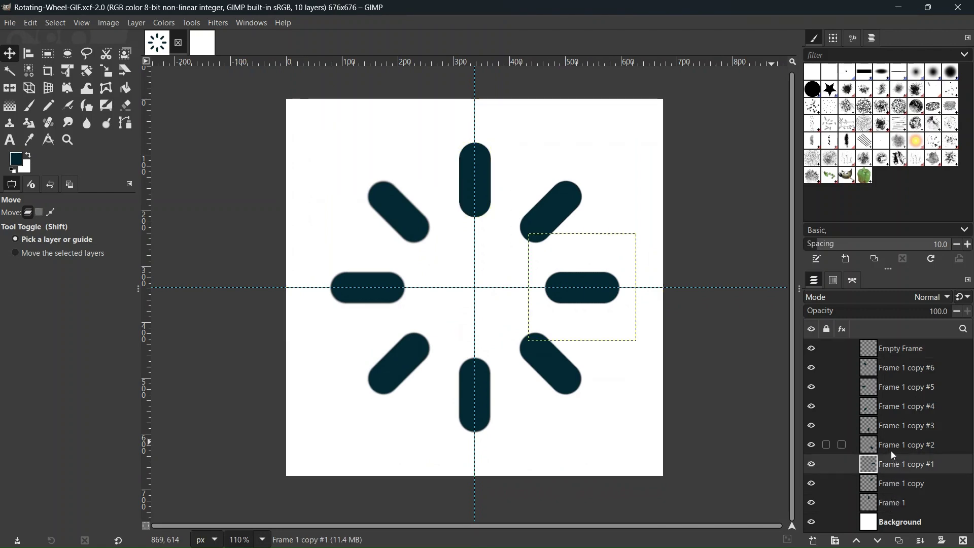
{"action": "left_click", "coordinate": [892, 447]}
{"action": "left_click", "coordinate": [895, 503]}
{"action": "left_click", "coordinate": [891, 486]}
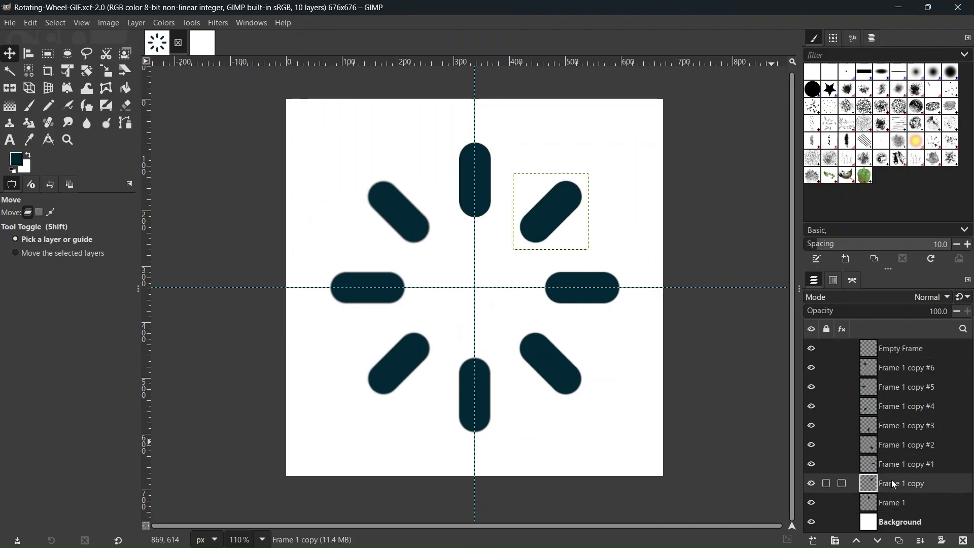
{"action": "left_click", "coordinate": [891, 467]}
{"action": "left_click", "coordinate": [888, 449]}
{"action": "left_click", "coordinate": [889, 429]}
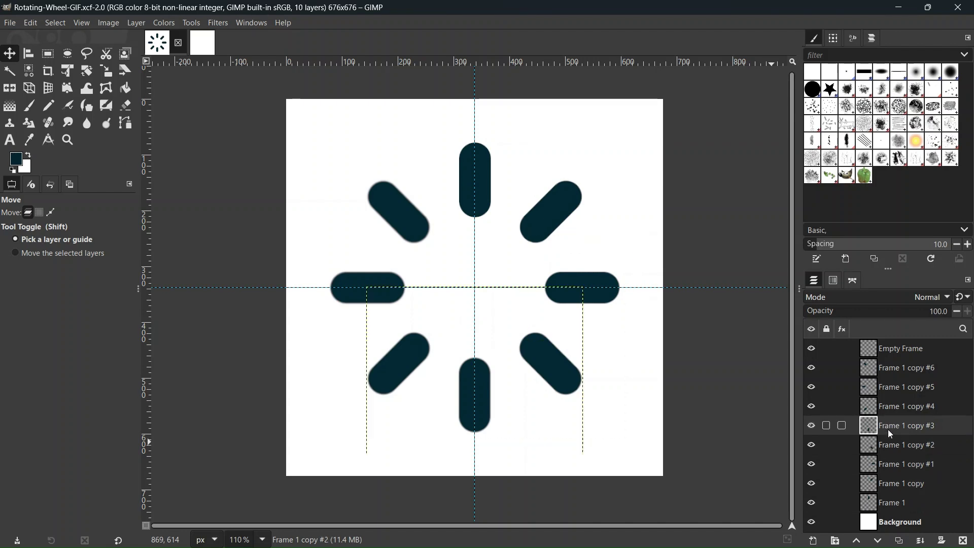
Step: Compare the Background and Empty Frame layers, then return to the untitled blank image
{"action": "left_click", "coordinate": [893, 524]}
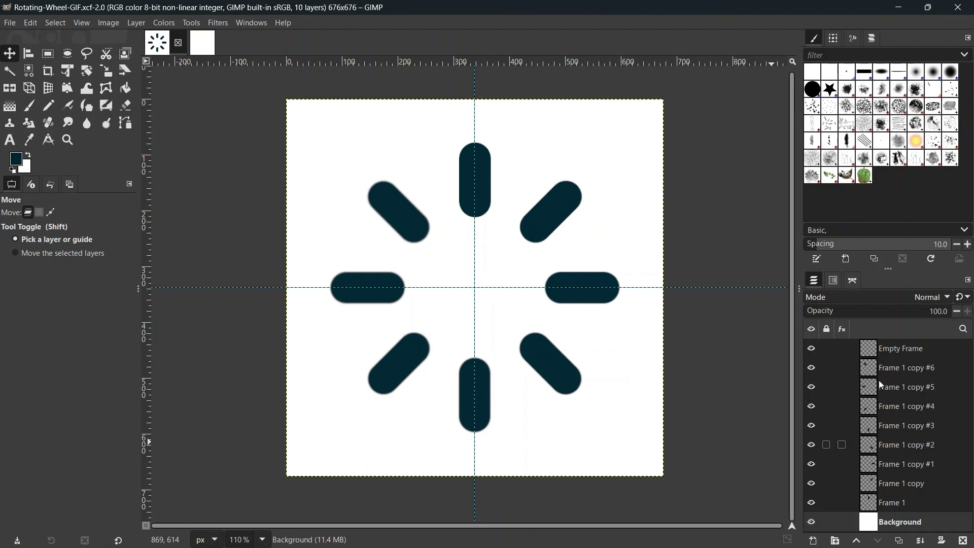
{"action": "left_click", "coordinate": [888, 353]}
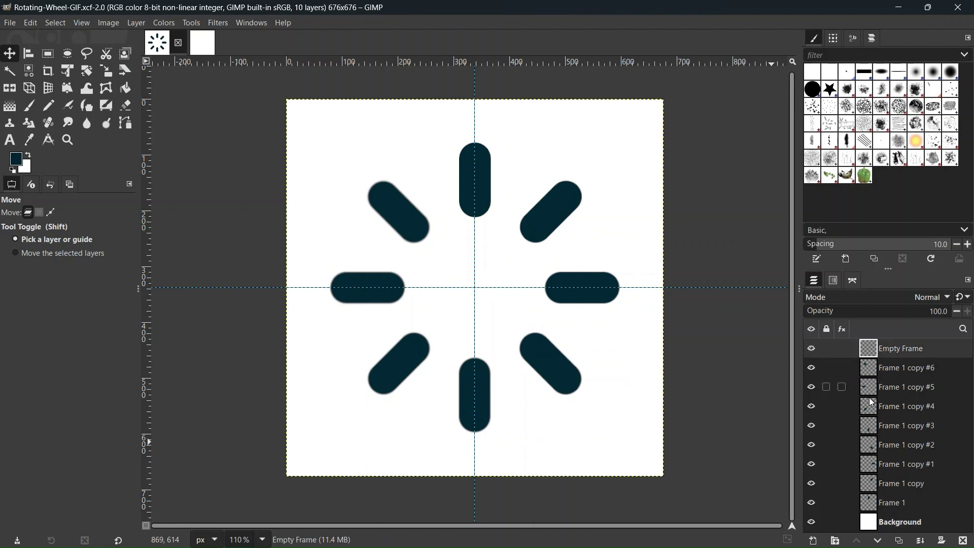
{"action": "left_click", "coordinate": [894, 520]}
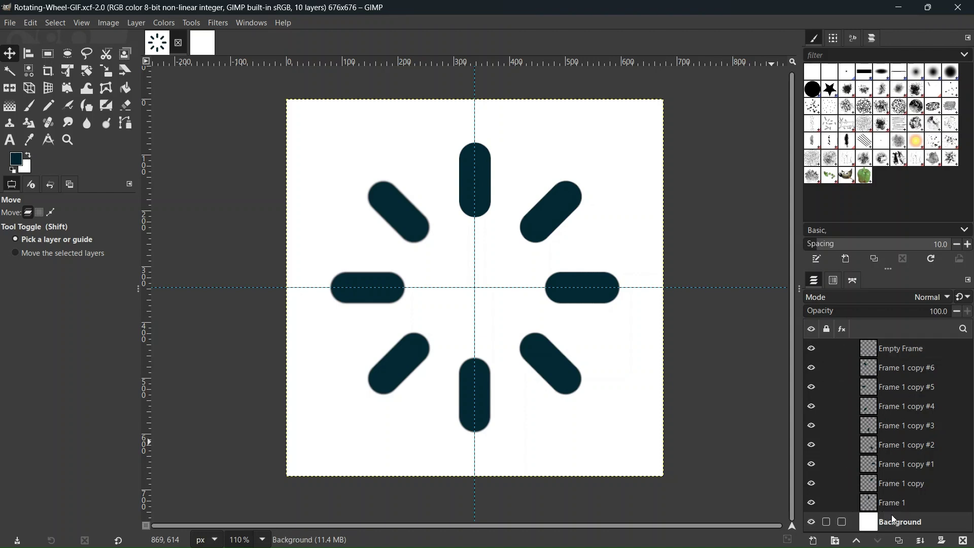
{"action": "left_click", "coordinate": [889, 347]}
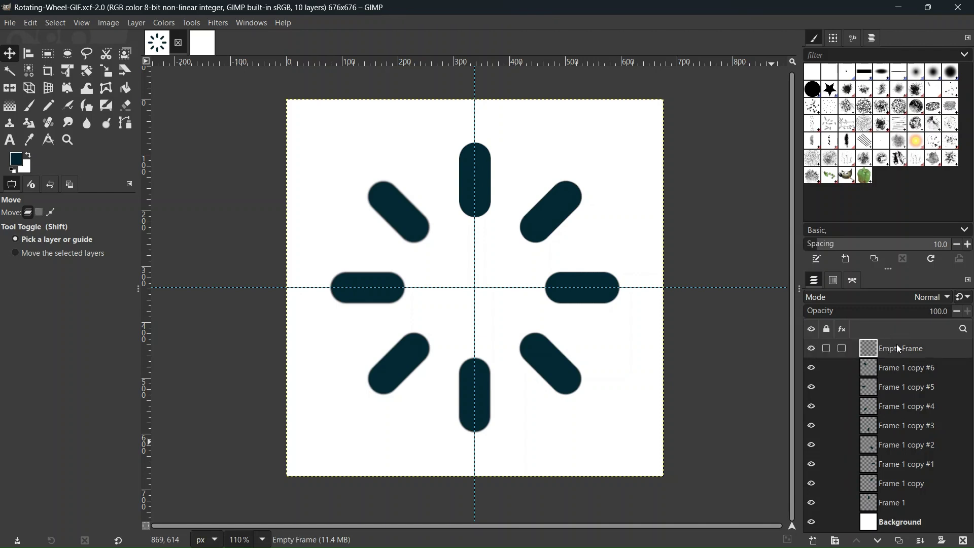
{"action": "left_click", "coordinate": [203, 43]}
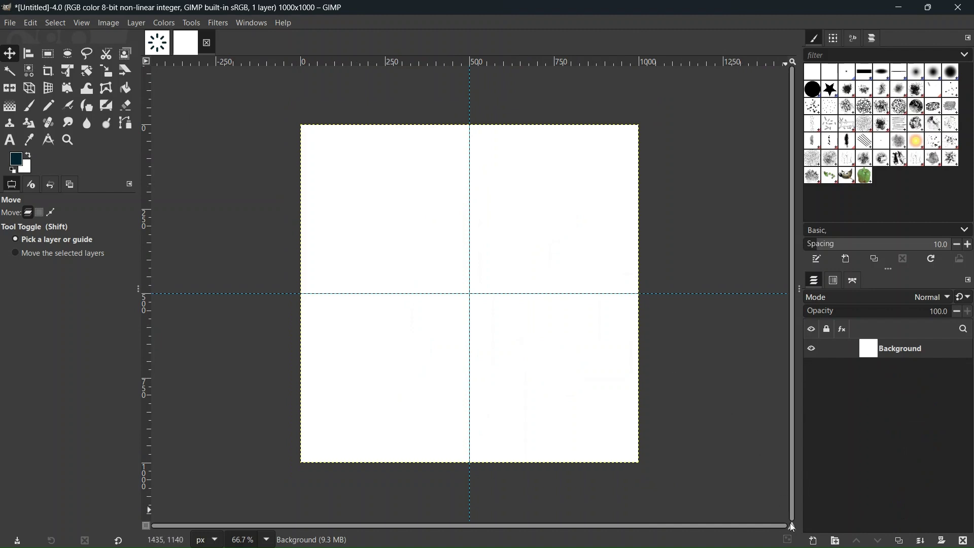
Step: Add a transparent layer named Frame 1 above the Background
{"action": "left_click", "coordinate": [813, 542]}
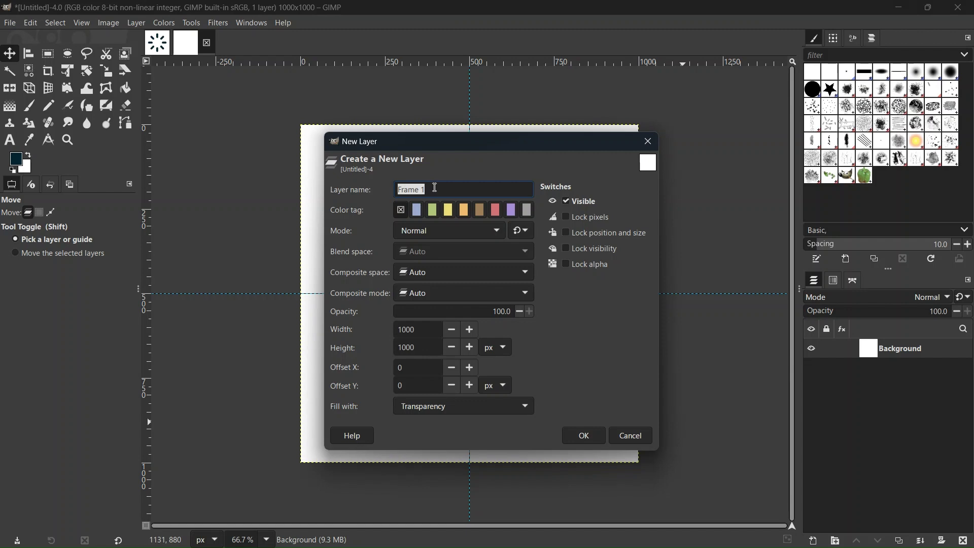
{"action": "left_click", "coordinate": [431, 404]}
{"action": "left_click", "coordinate": [424, 409]}
{"action": "left_click", "coordinate": [584, 437]}
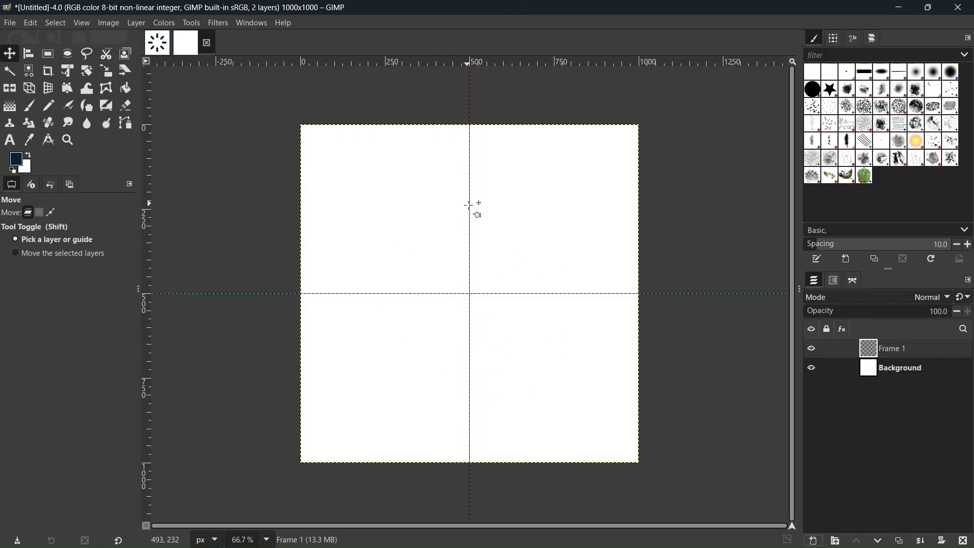
{"action": "left_click", "coordinate": [53, 57]}
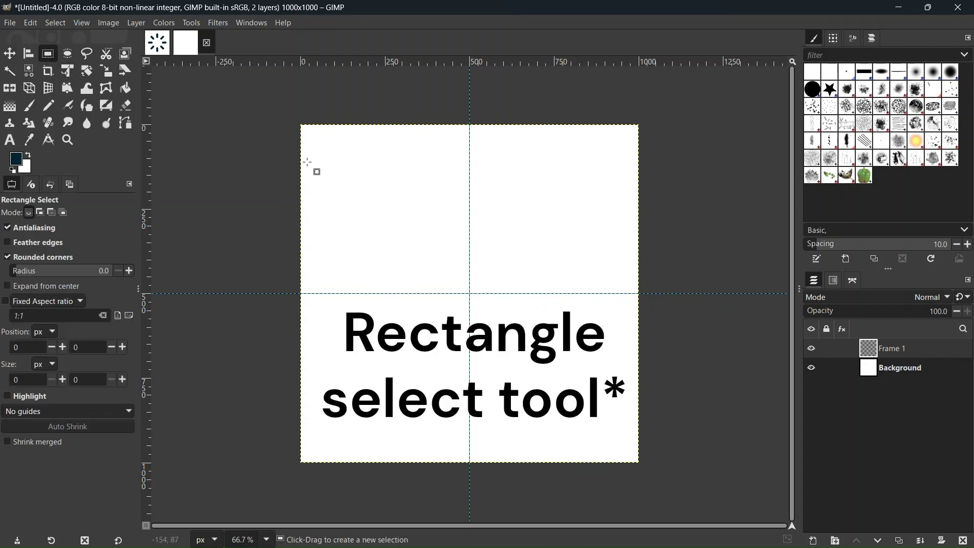
Step: Draw a rounded-corner 101 × 256 px selection and move it to 450, 112 at top centre
{"action": "left_click_drag", "start_coordinate": [365, 152], "coordinate": [399, 239]}
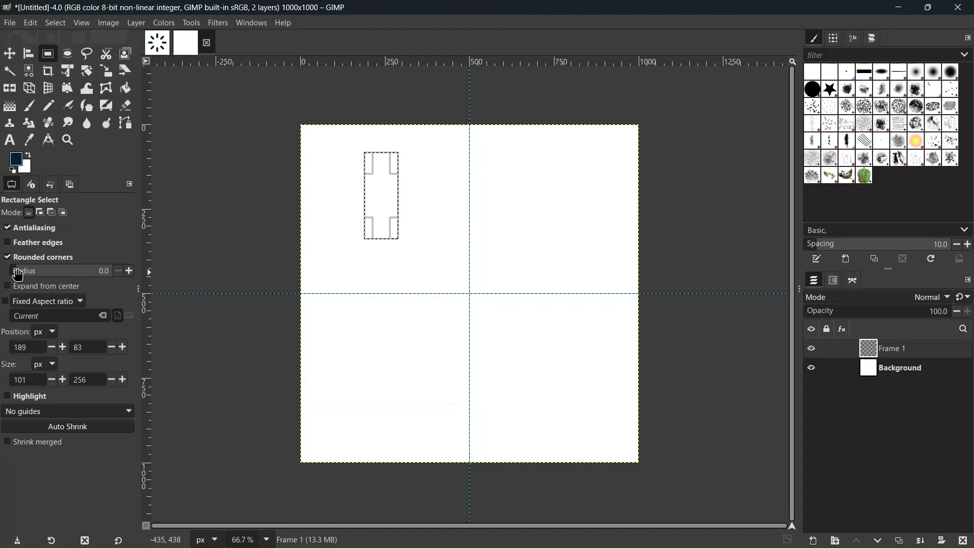
{"action": "left_click_drag", "start_coordinate": [18, 275], "coordinate": [56, 274]}
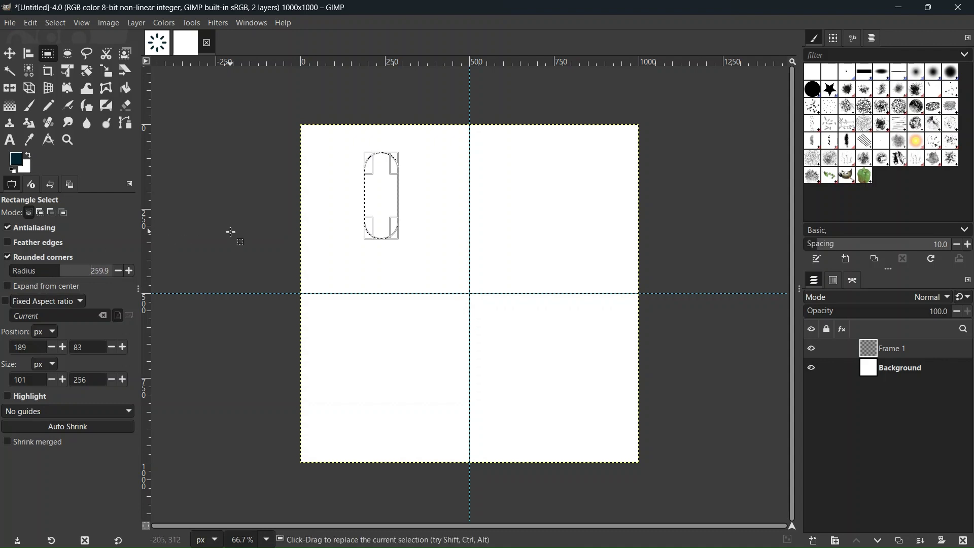
{"action": "left_click_drag", "start_coordinate": [380, 191], "coordinate": [469, 201]}
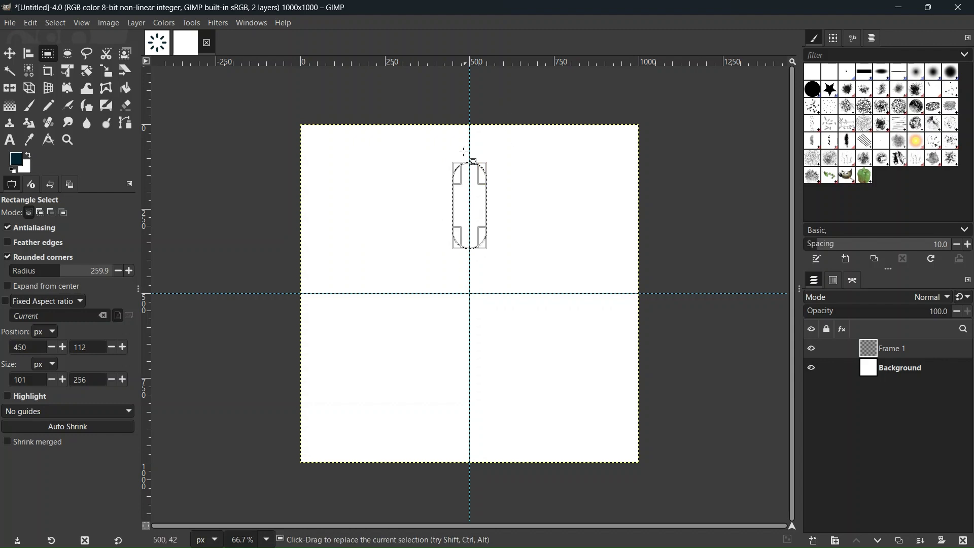
{"action": "scroll", "coordinate": [469, 202], "scroll_direction": "up", "scroll_amount": 2}
{"action": "scroll", "coordinate": [468, 202], "scroll_direction": "up", "scroll_amount": 1}
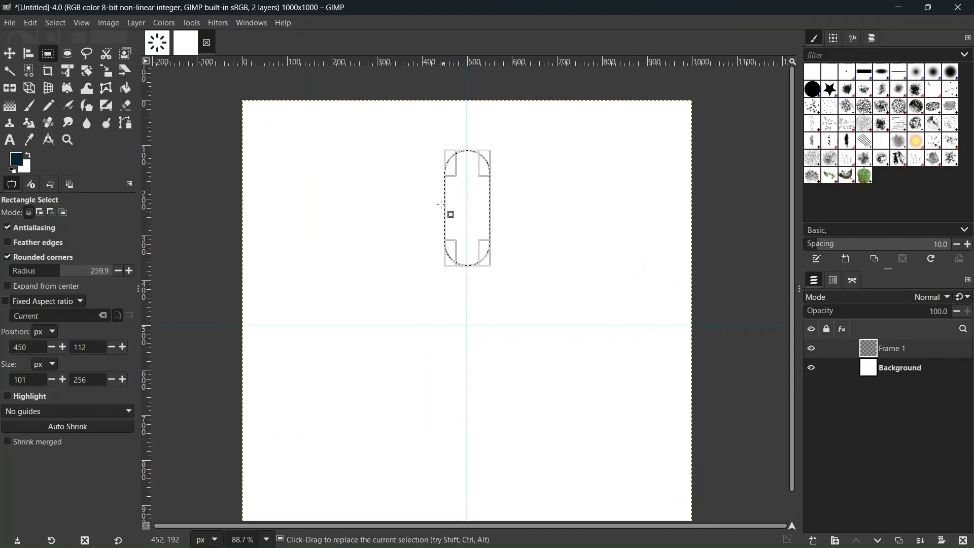
{"action": "scroll", "coordinate": [468, 210], "scroll_direction": "down", "scroll_amount": 2}
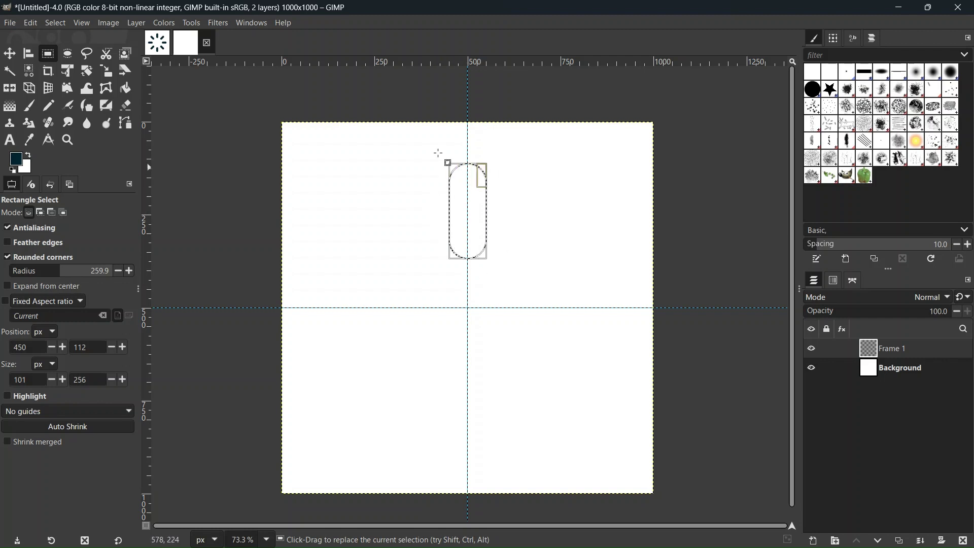
{"action": "left_click", "coordinate": [19, 159]}
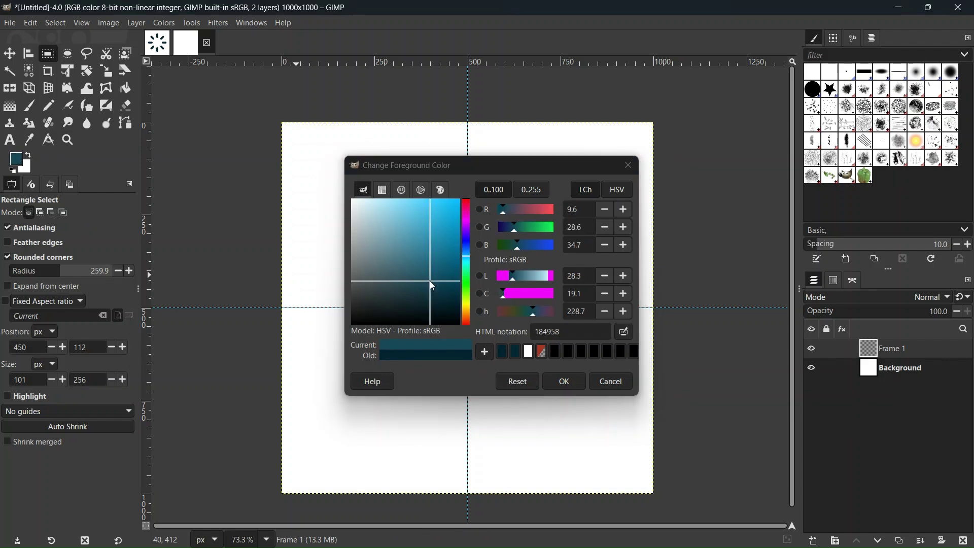
Step: Set the foreground colour to dark teal 001b24 and fill the rounded selection with it
{"action": "left_click_drag", "start_coordinate": [431, 279], "coordinate": [464, 310]}
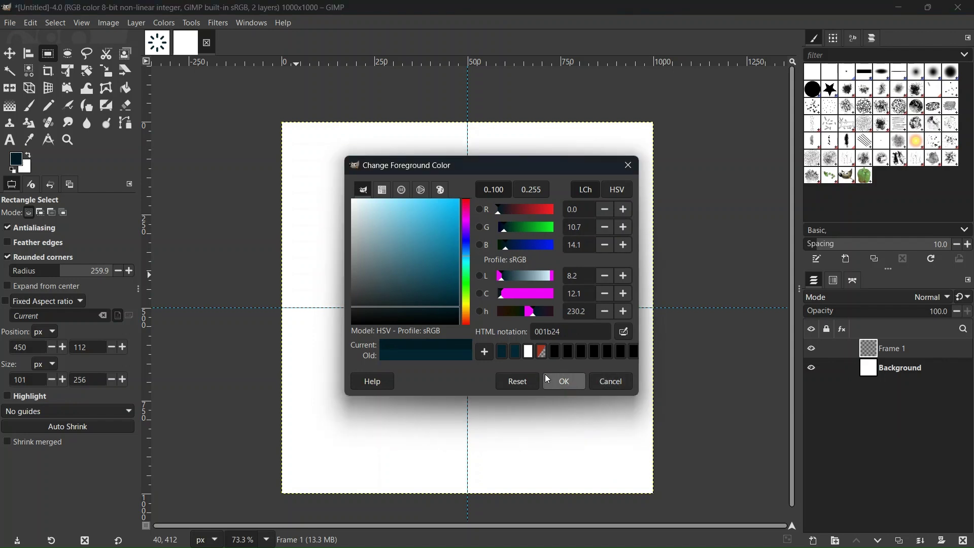
{"action": "left_click", "coordinate": [565, 381]}
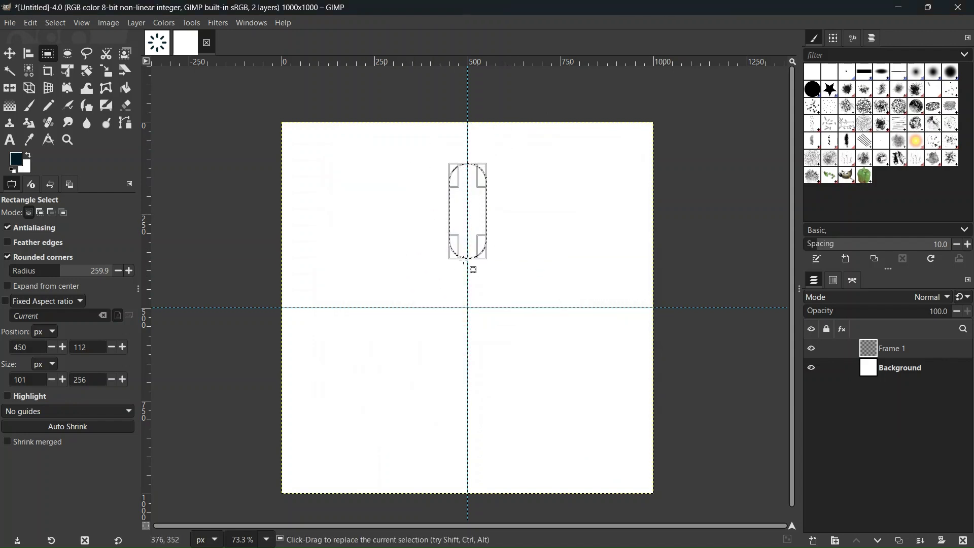
{"action": "left_click", "coordinate": [32, 23]}
{"action": "left_click", "coordinate": [35, 23]}
{"action": "left_click", "coordinate": [34, 22]}
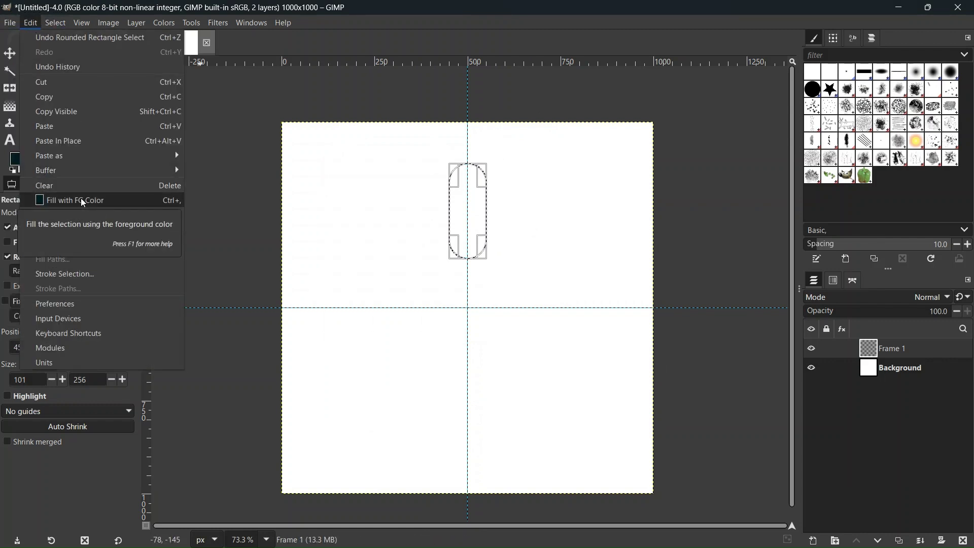
{"action": "left_click", "coordinate": [191, 23]}
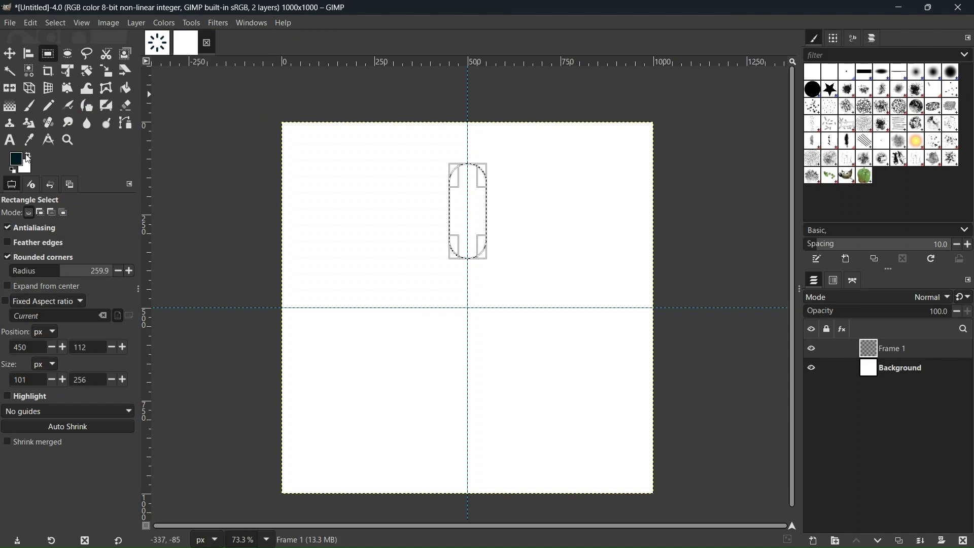
{"action": "left_click_drag", "start_coordinate": [19, 163], "coordinate": [466, 173]}
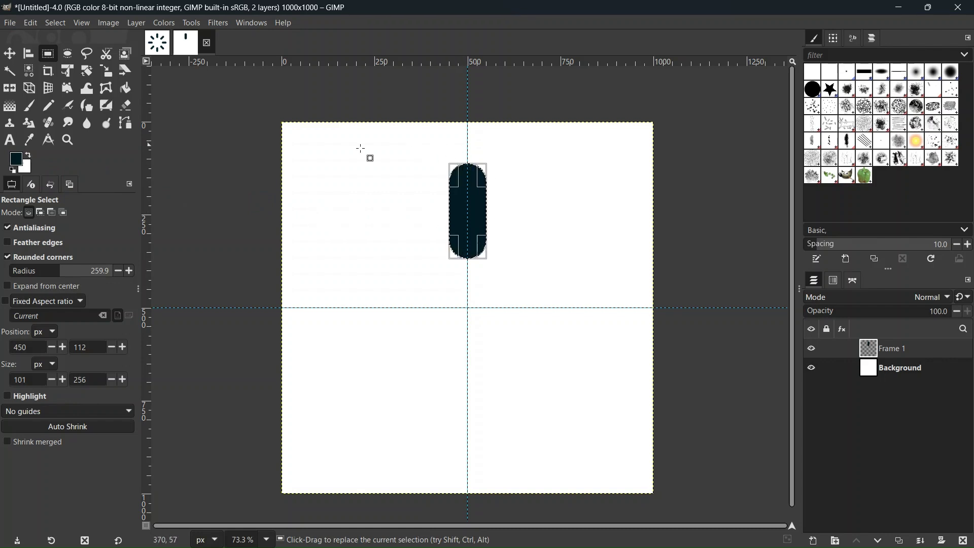
Step: Clear the selection around the filled bar and switch to the Rotating-Wheel-GIF reference image
{"action": "key", "text": "ctrl"}
{"action": "key", "text": "shift"}
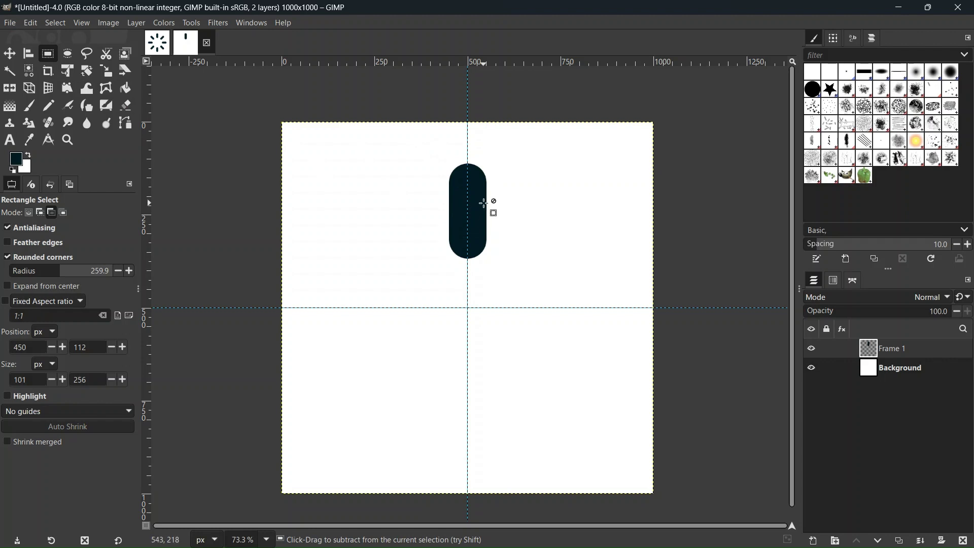
{"action": "scroll", "coordinate": [485, 203], "scroll_direction": "up", "scroll_amount": 1}
{"action": "scroll", "coordinate": [481, 229], "scroll_direction": "down", "scroll_amount": 1}
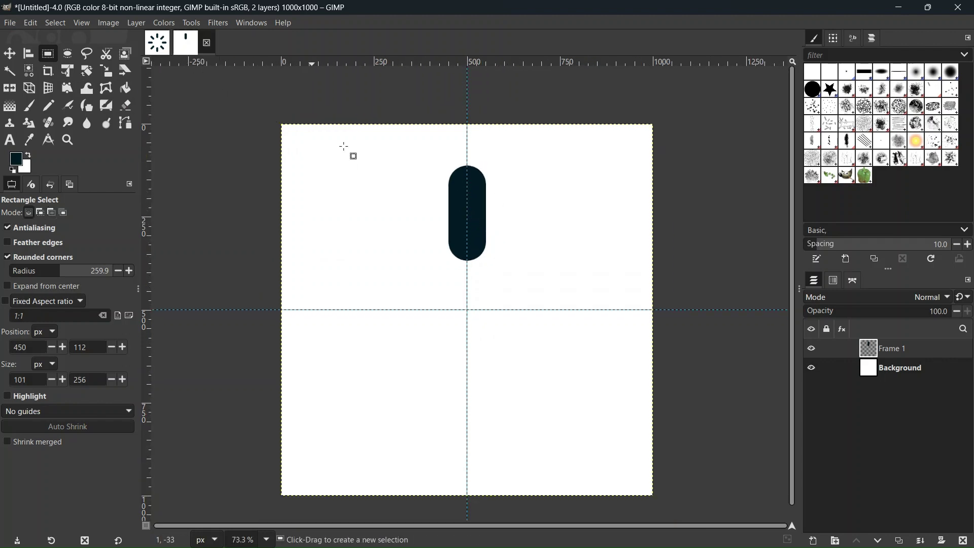
{"action": "scroll", "coordinate": [525, 222], "scroll_direction": "up", "scroll_amount": 1}
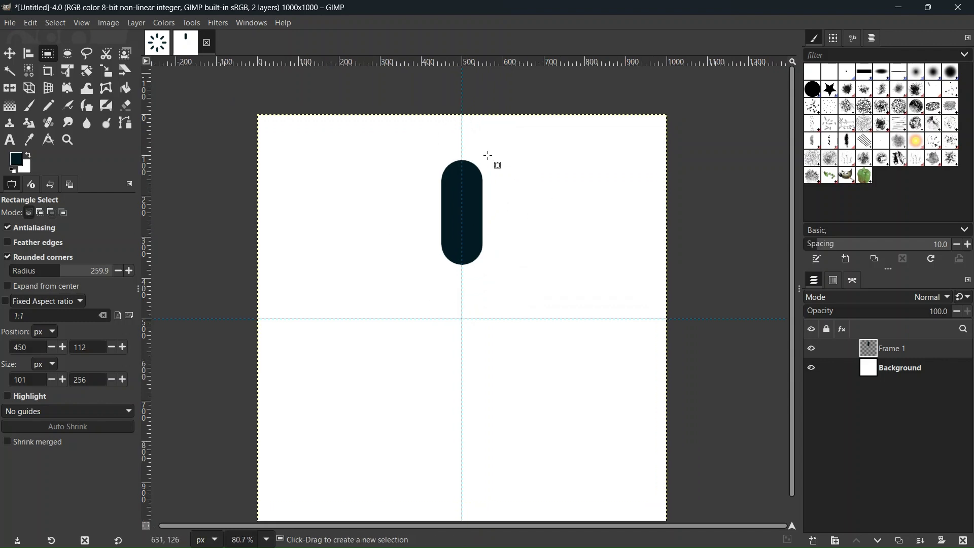
{"action": "scroll", "coordinate": [420, 209], "scroll_direction": "down", "scroll_amount": 1}
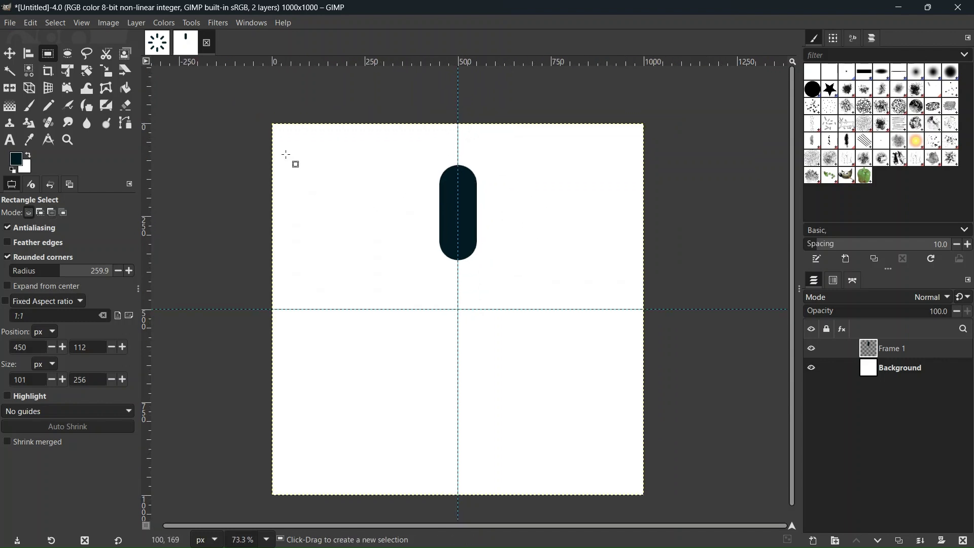
{"action": "left_click", "coordinate": [157, 42]}
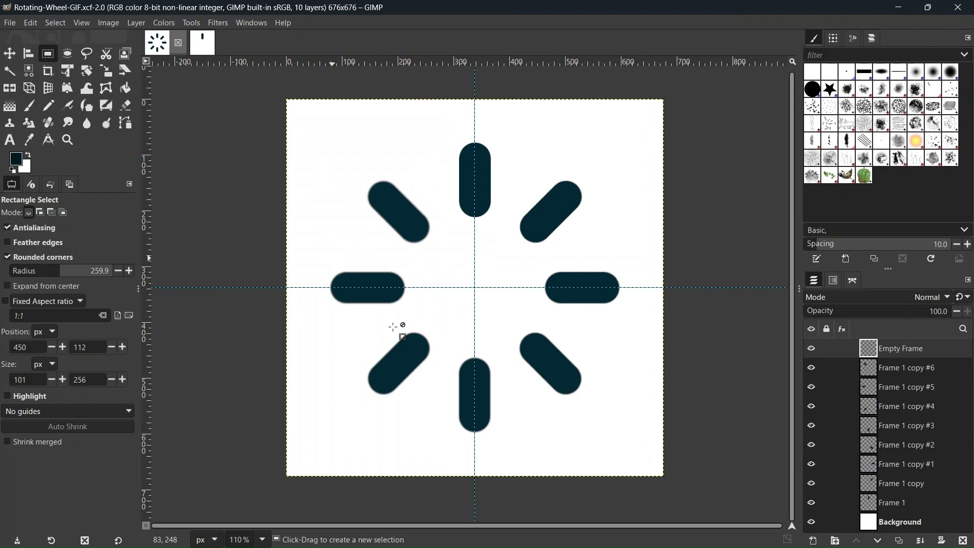
Step: Zoom in on the eight-bar reference wheel, then return to the untitled image
{"action": "scroll", "coordinate": [481, 335], "scroll_direction": "up", "scroll_amount": 1}
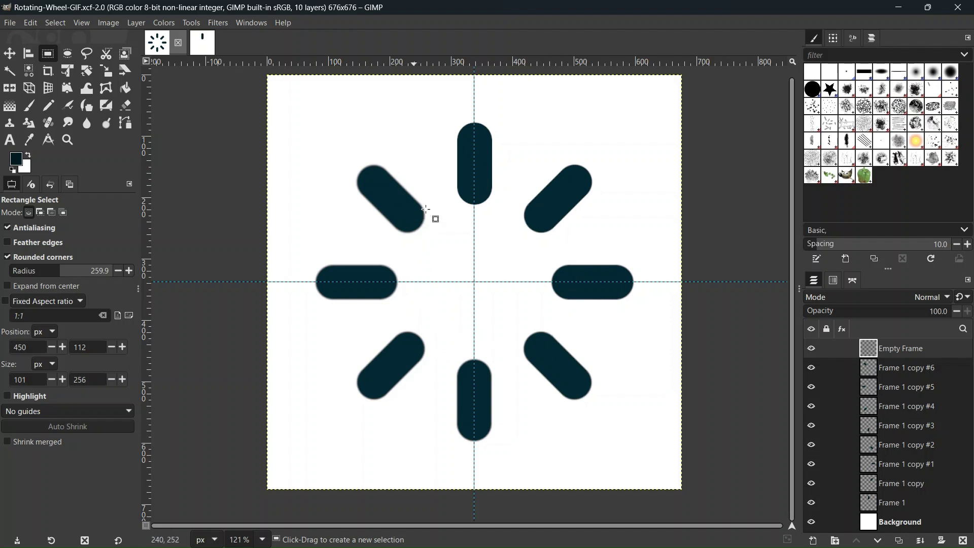
{"action": "left_click", "coordinate": [202, 43]}
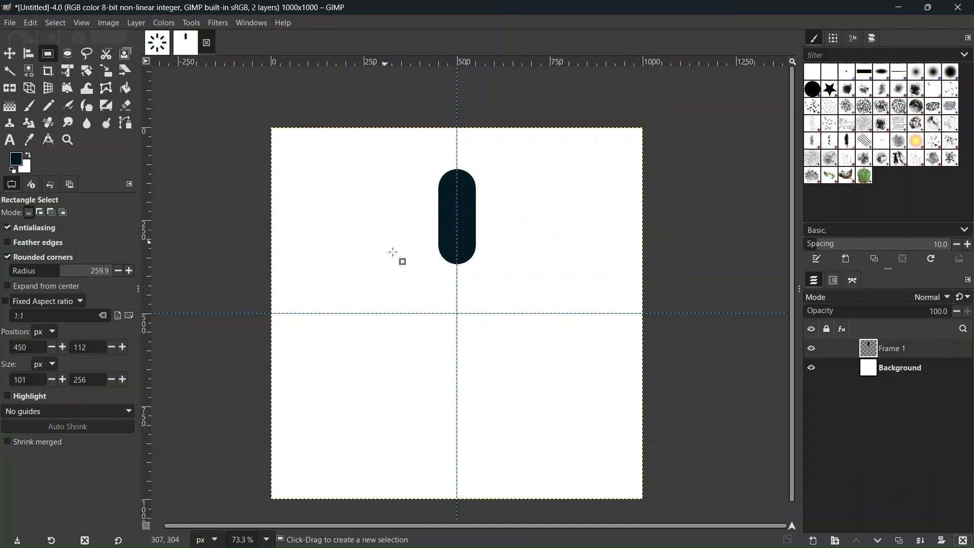
Step: Apply Layer > Crop Layers to Content so Frame 1 fits the dark navy bar
{"action": "left_click", "coordinate": [136, 25]}
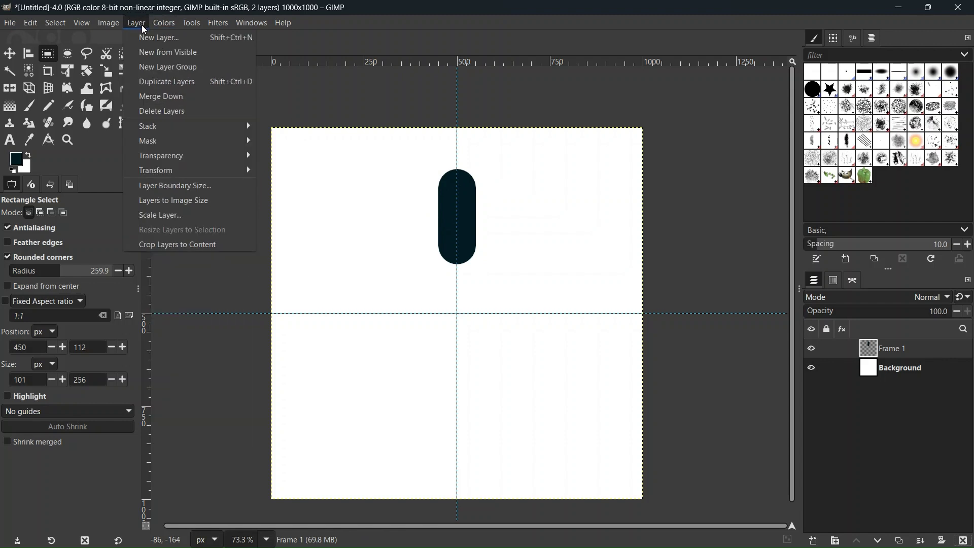
{"action": "left_click", "coordinate": [181, 246]}
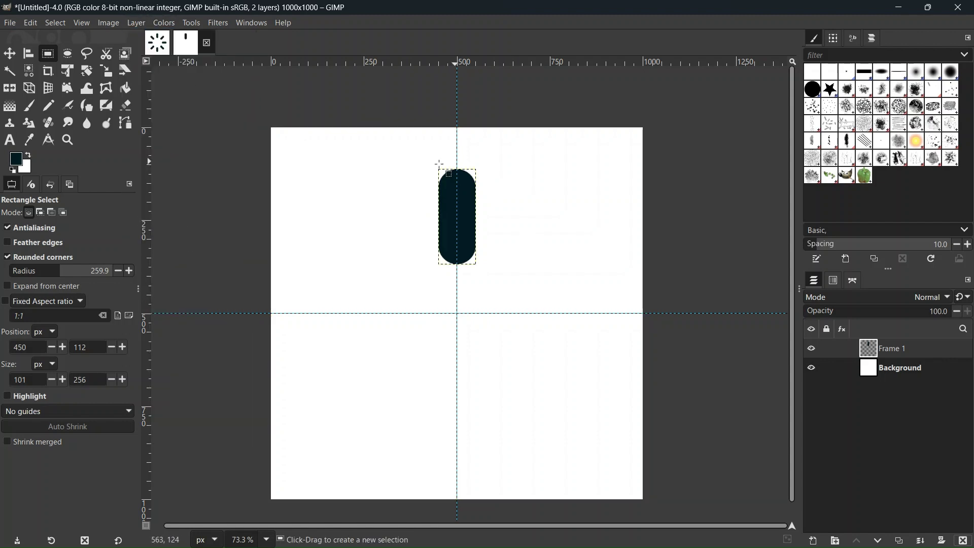
{"action": "scroll", "coordinate": [435, 216], "scroll_direction": "up", "scroll_amount": 1}
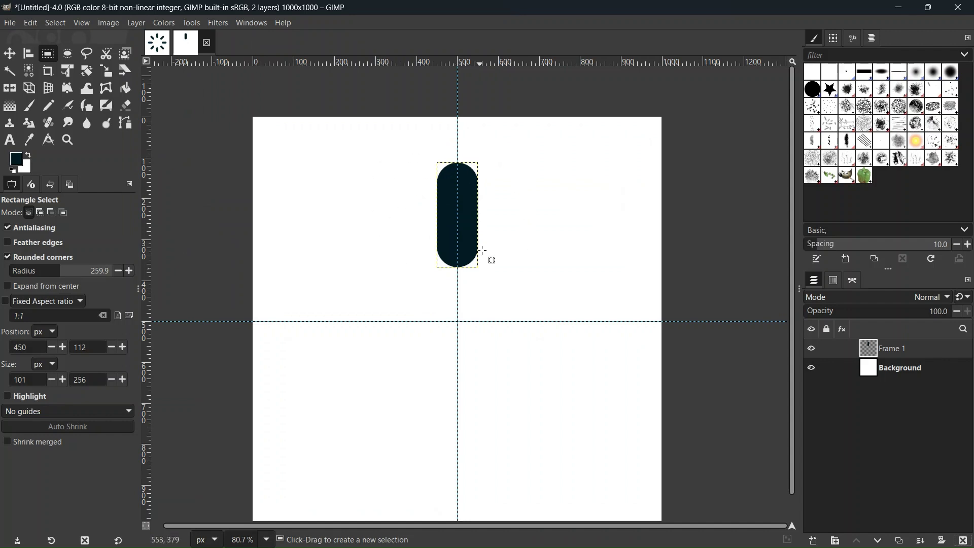
{"action": "scroll", "coordinate": [467, 234], "scroll_direction": "down", "scroll_amount": 1}
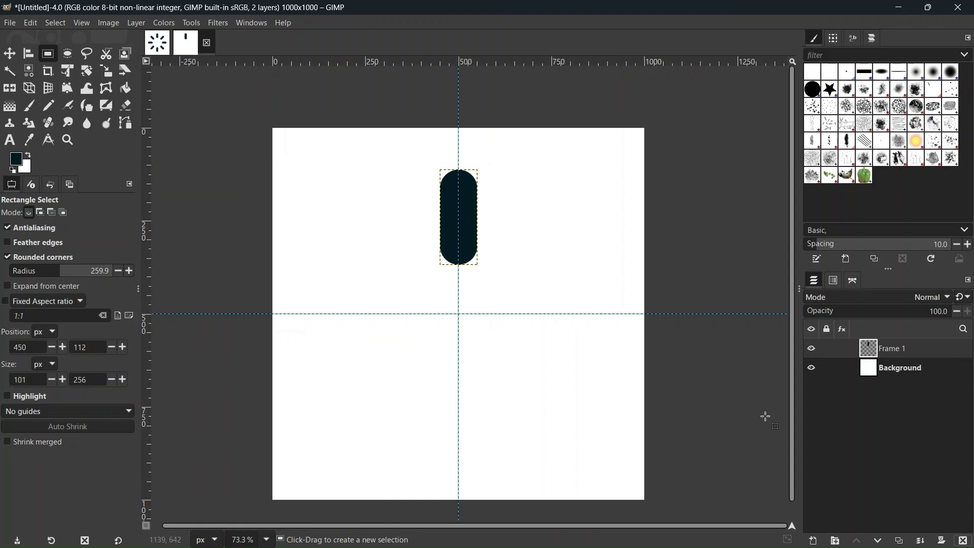
Step: Duplicate the Frame 1 layer seven times, up to Frame 1 copy #6
{"action": "left_click", "coordinate": [899, 543]}
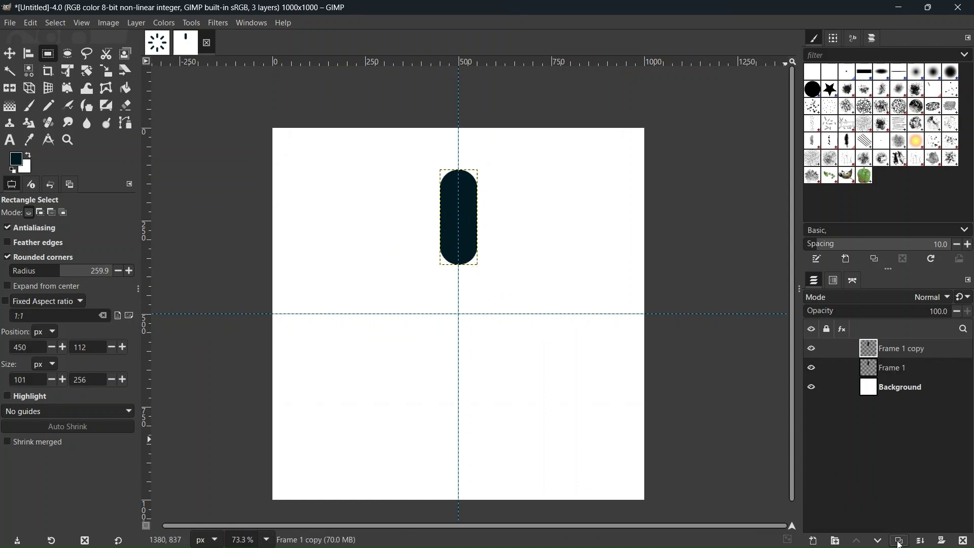
{"action": "left_click", "coordinate": [899, 543]}
{"action": "left_click", "coordinate": [899, 543]}
{"action": "left_click", "coordinate": [900, 543]}
{"action": "left_click", "coordinate": [899, 543]}
{"action": "left_click", "coordinate": [899, 543]}
{"action": "left_click", "coordinate": [899, 543]}
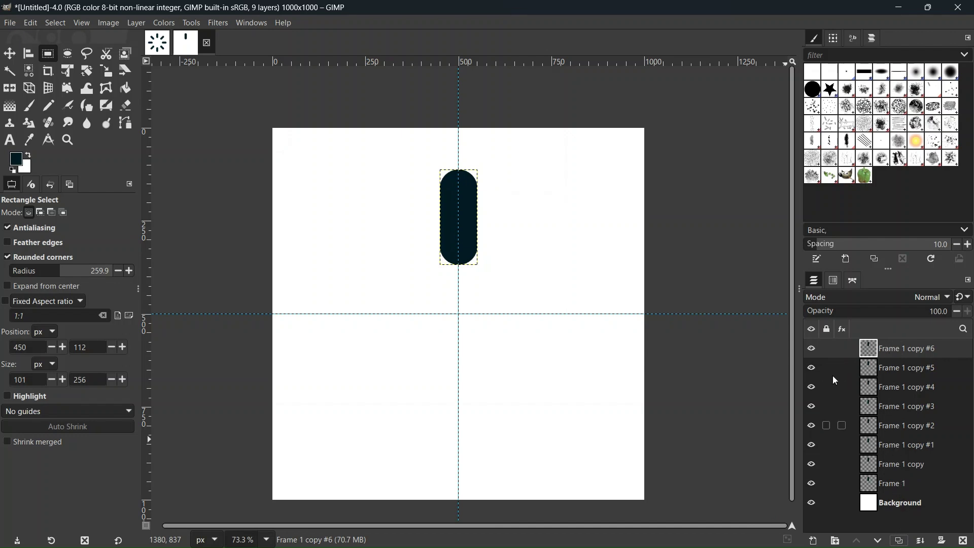
Step: Select the Frame 1 copy layer and switch to the Rotate tool
{"action": "scroll", "coordinate": [474, 288], "scroll_direction": "up", "scroll_amount": 1, "text": "ctrl"}
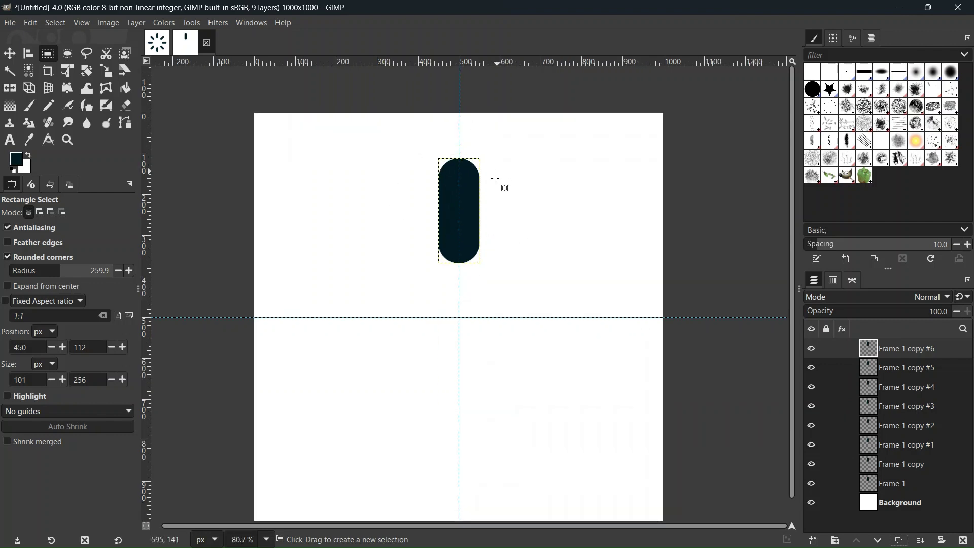
{"action": "left_click", "coordinate": [889, 464]}
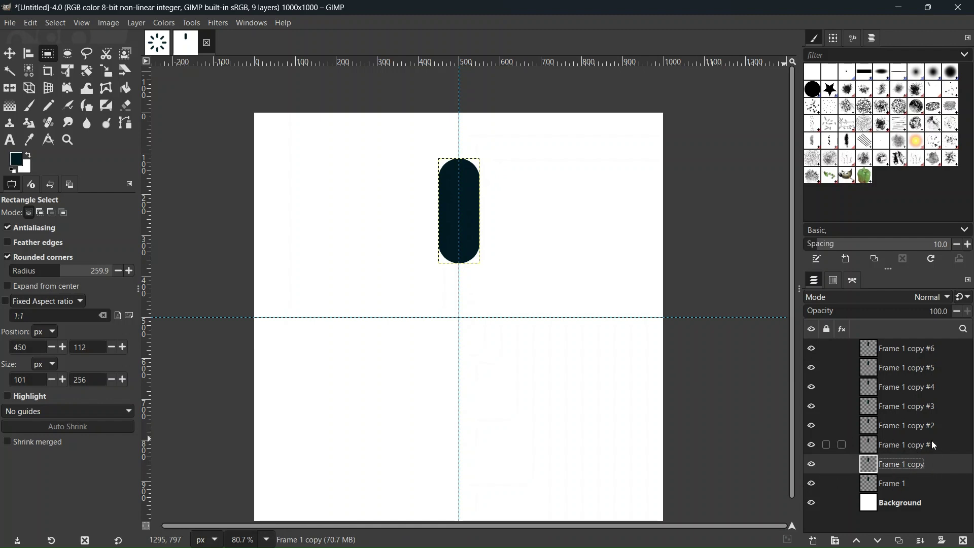
{"action": "left_click", "coordinate": [87, 76]}
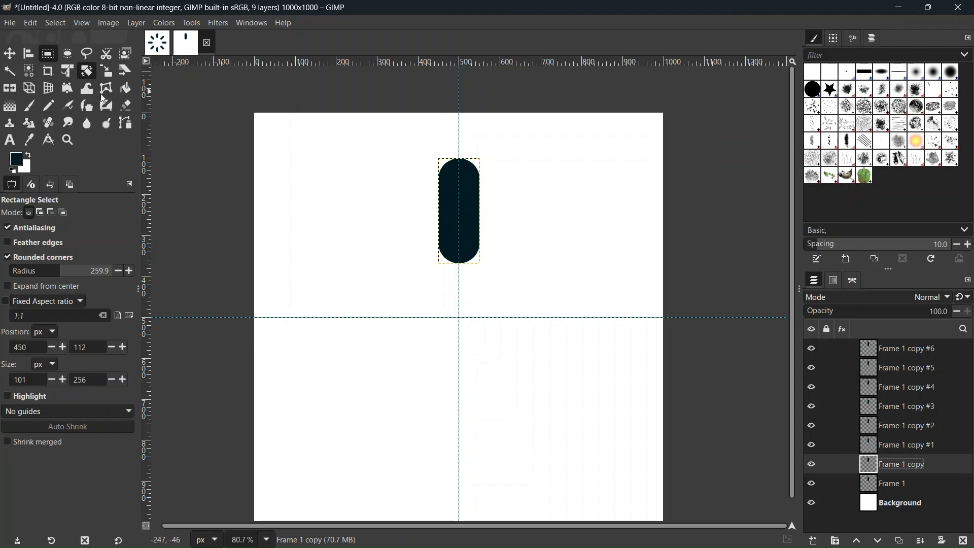
Step: Rotate the Frame 1 copy bar 45° about the image centre so it points upper right
{"action": "left_click", "coordinate": [484, 287]}
{"action": "left_click_drag", "start_coordinate": [460, 211], "coordinate": [459, 317]}
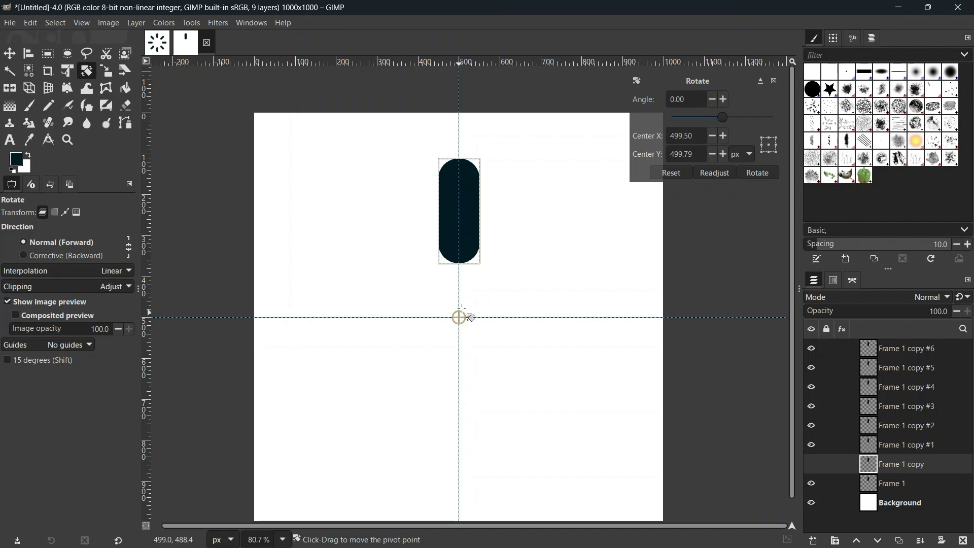
{"action": "left_click_drag", "start_coordinate": [696, 100], "coordinate": [664, 102]}
{"action": "type", "text": "45"}
{"action": "key", "text": "Return"}
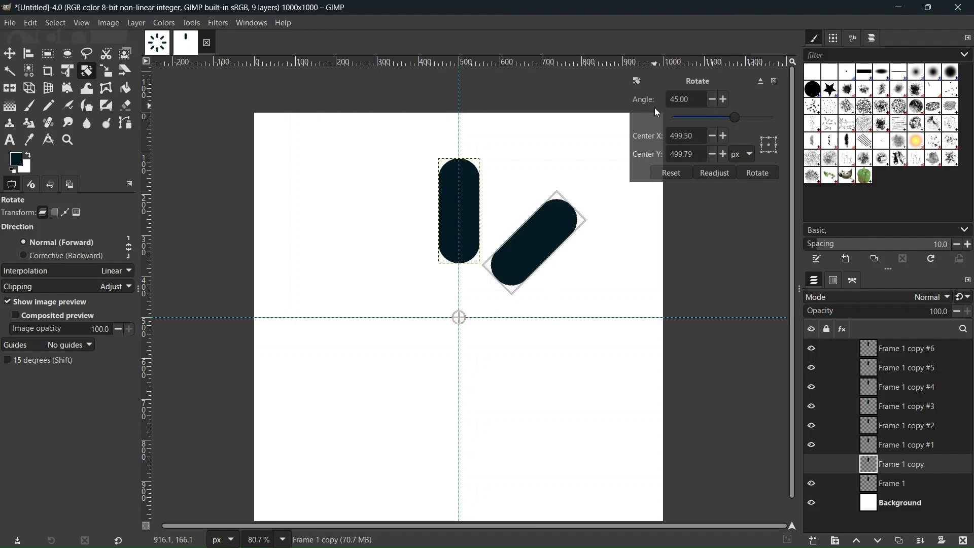
{"action": "left_click", "coordinate": [754, 172]}
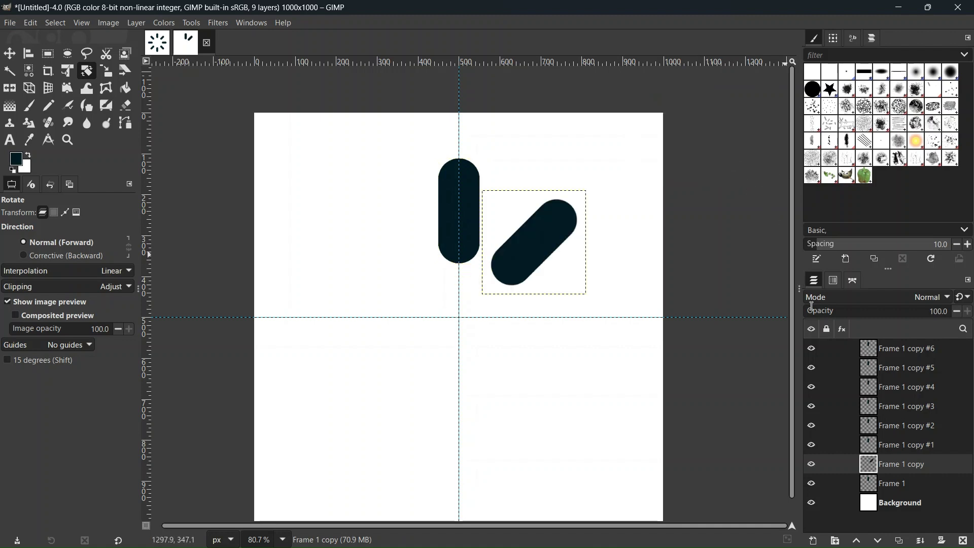
{"action": "left_click", "coordinate": [894, 445]}
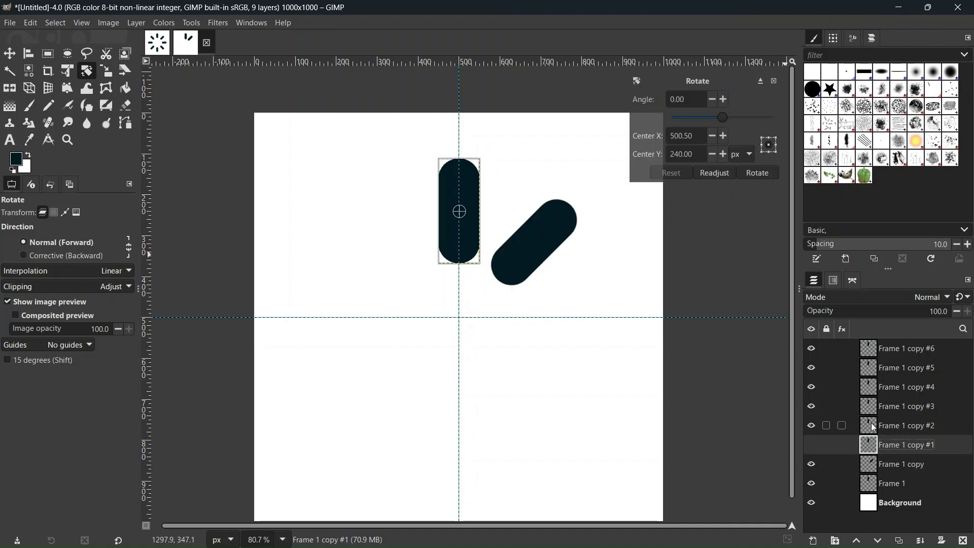
Step: Rotate the Frame 1 copy #1 bar 90° about the image centre
{"action": "left_click_drag", "start_coordinate": [459, 211], "coordinate": [459, 318]}
{"action": "left_click", "coordinate": [654, 101]}
{"action": "type", "text": "90"}
{"action": "key", "text": "Return"}
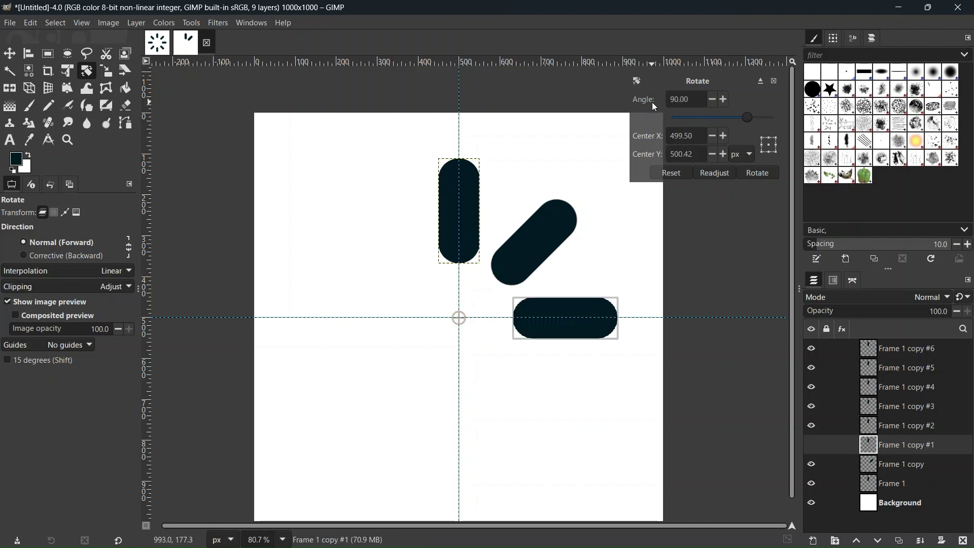
{"action": "left_click", "coordinate": [760, 175]}
Step: Rotate the Frame 1 copy #2 bar 135° about the image centre
{"action": "left_click", "coordinate": [894, 425]}
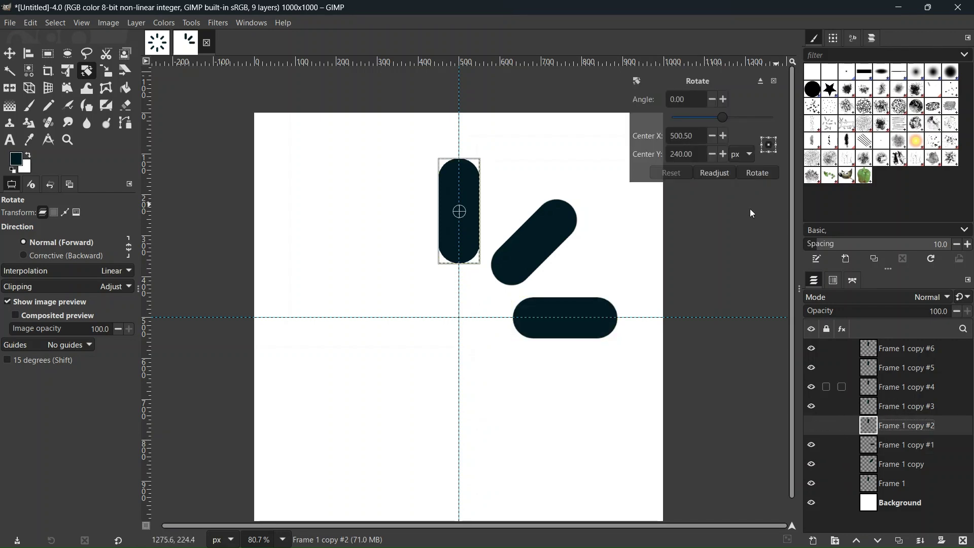
{"action": "left_click_drag", "start_coordinate": [460, 211], "coordinate": [437, 315]}
{"action": "left_click_drag", "start_coordinate": [694, 100], "coordinate": [652, 103]}
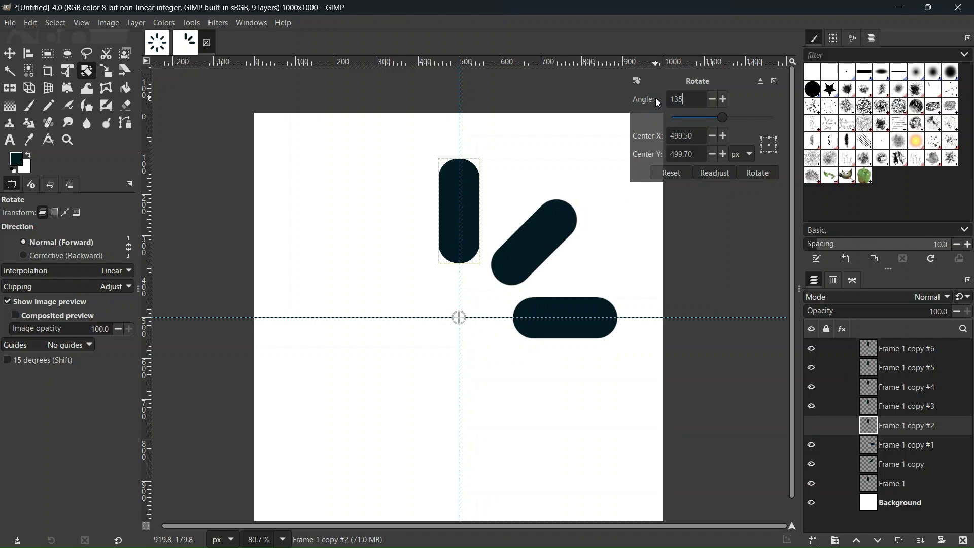
{"action": "key", "text": "Return"}
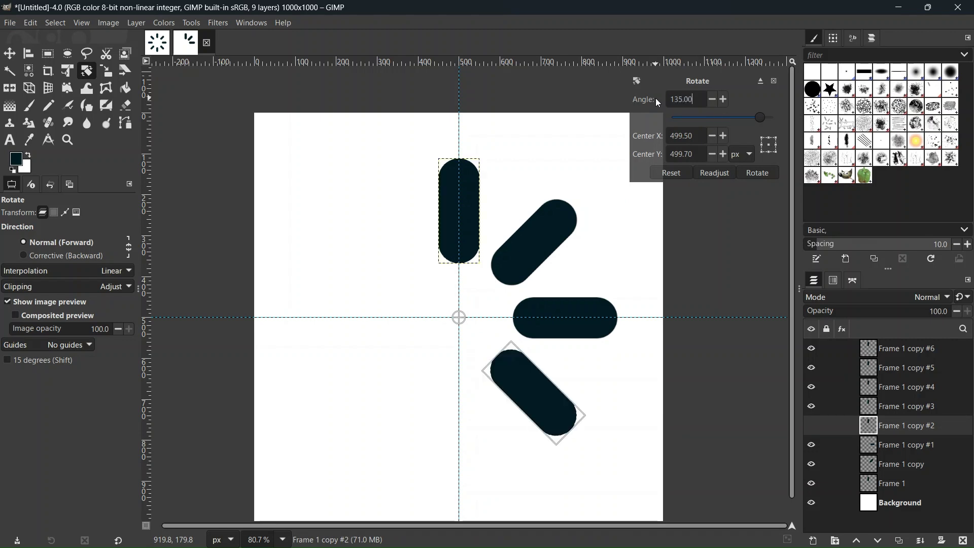
{"action": "left_click", "coordinate": [758, 173]}
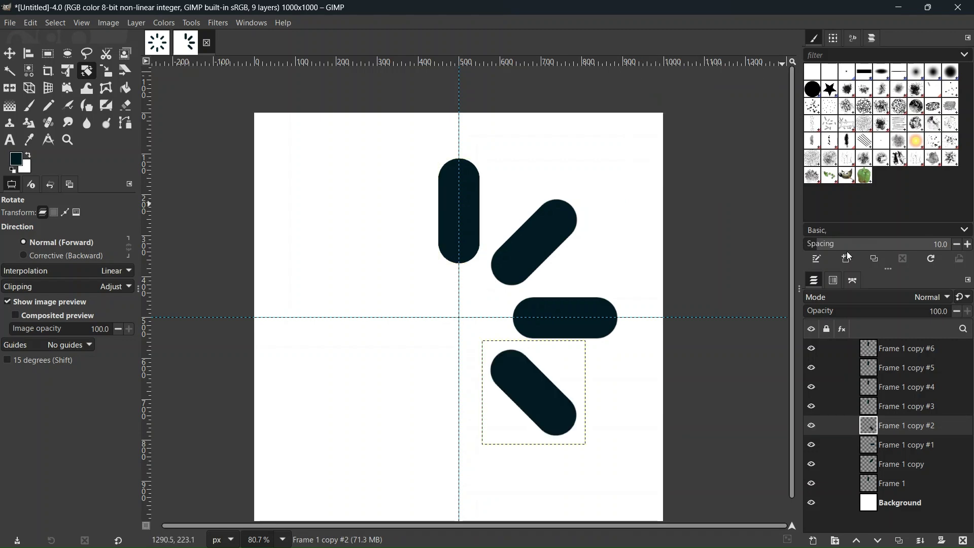
Step: Rotate the Frame 1 copy #3 bar 180° about the image centre
{"action": "left_click", "coordinate": [895, 403]}
{"action": "left_click", "coordinate": [665, 331]}
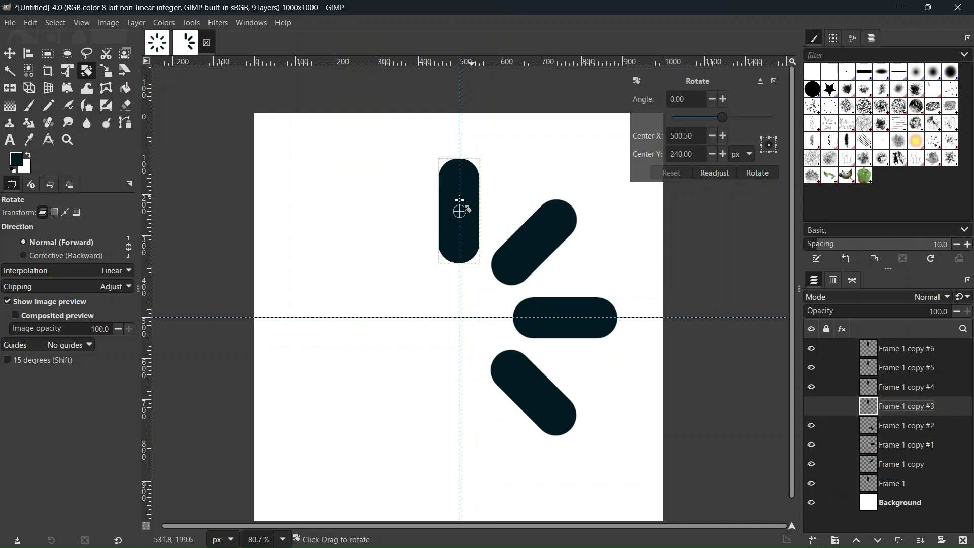
{"action": "left_click_drag", "start_coordinate": [460, 211], "coordinate": [459, 318]}
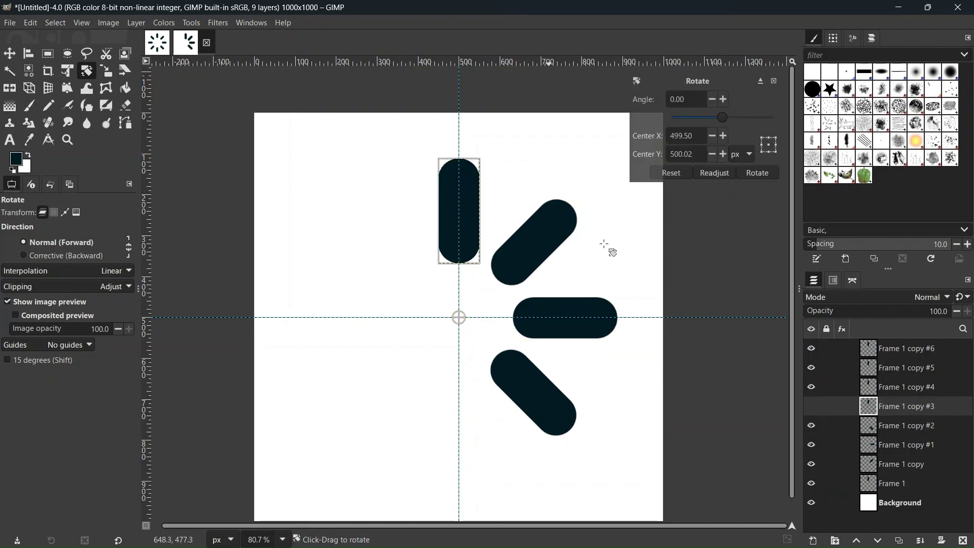
{"action": "double_click", "coordinate": [693, 102]}
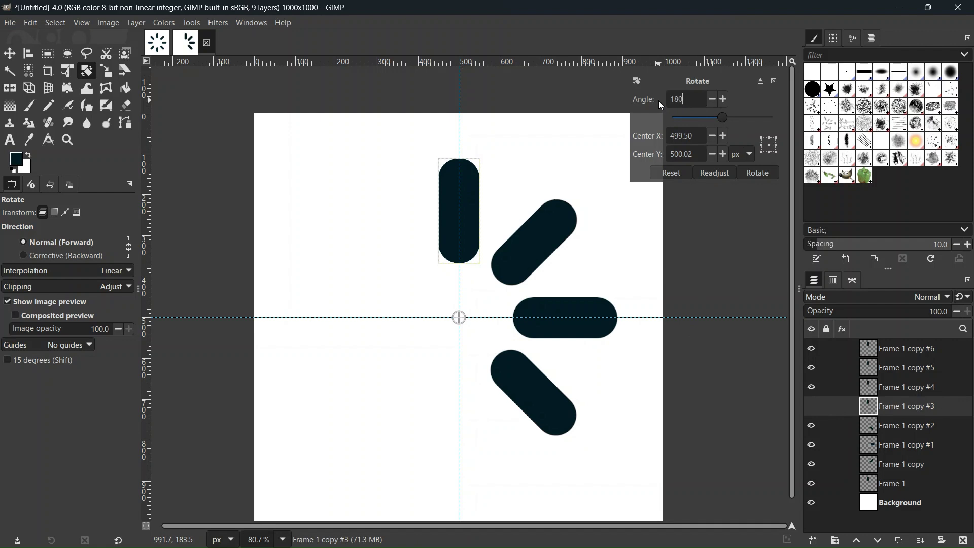
{"action": "key", "text": "Return"}
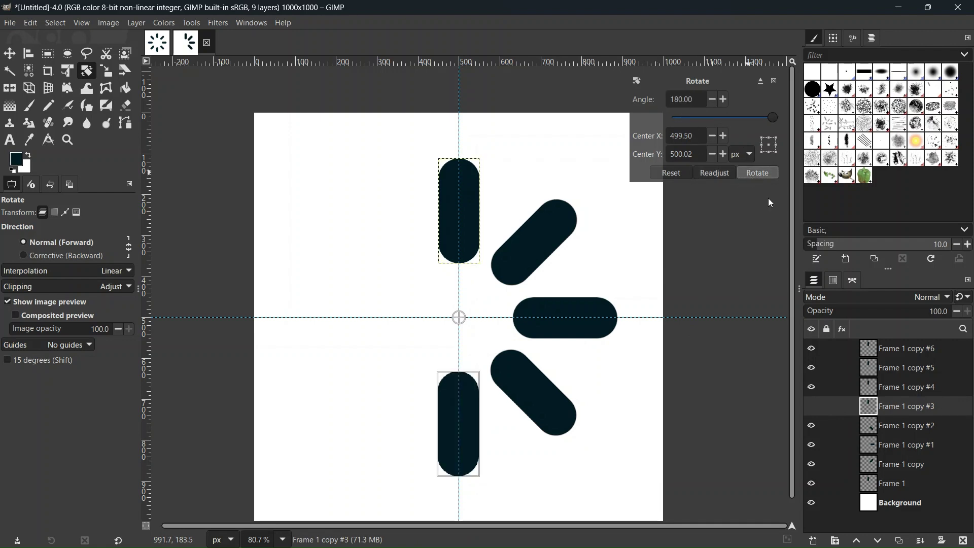
{"action": "key", "text": "Return"}
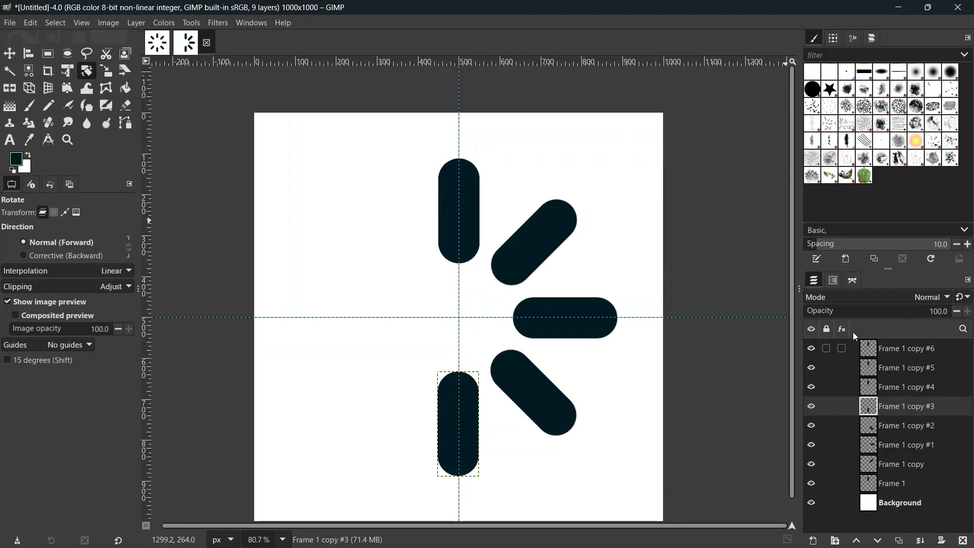
Step: Rotate the Frame 1 copy #4 bar -135° about the image centre
{"action": "left_click", "coordinate": [879, 382]}
{"action": "left_click", "coordinate": [591, 224]}
{"action": "left_click_drag", "start_coordinate": [459, 211], "coordinate": [459, 317]}
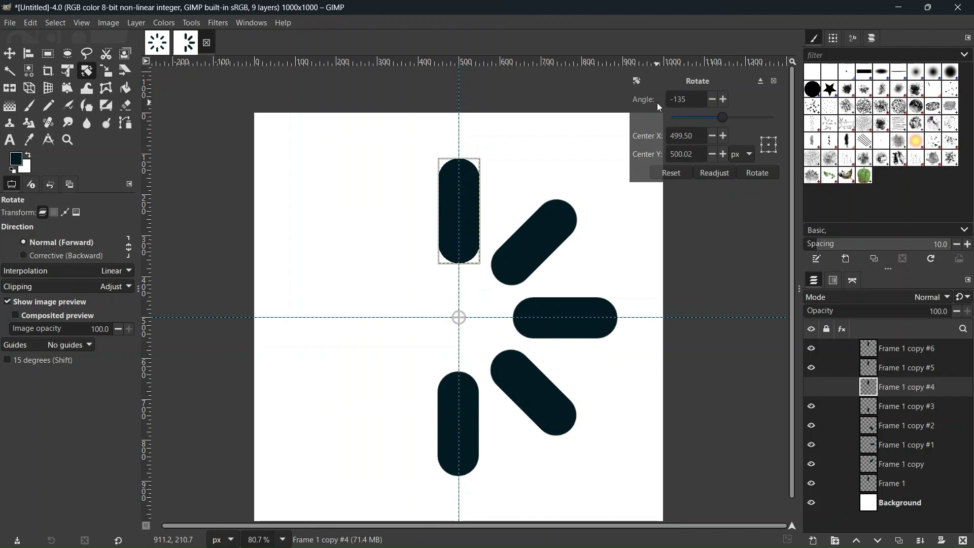
{"action": "key", "text": "Return"}
{"action": "left_click", "coordinate": [758, 173]}
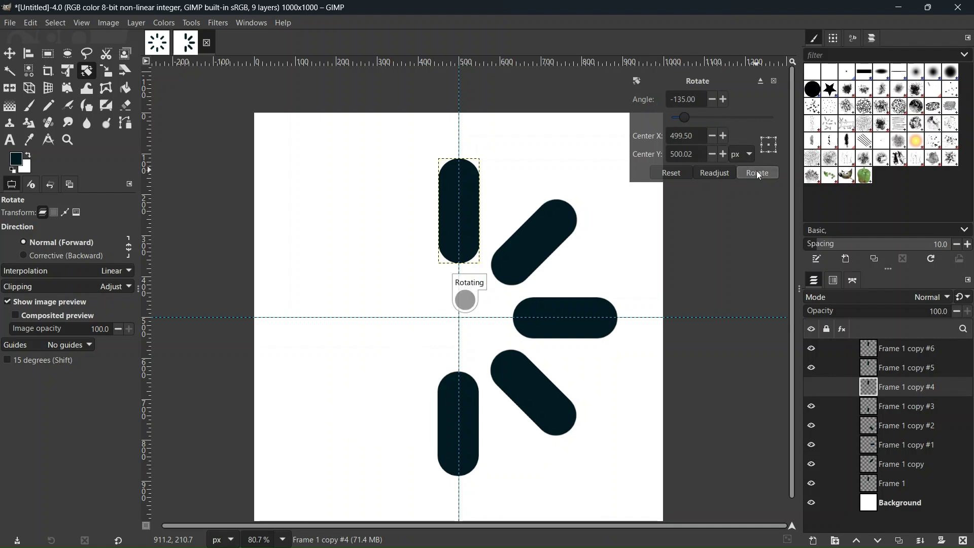
Step: Rotate the Frame 1 copy #5 bar -90° about the image centre
{"action": "left_click", "coordinate": [904, 369]}
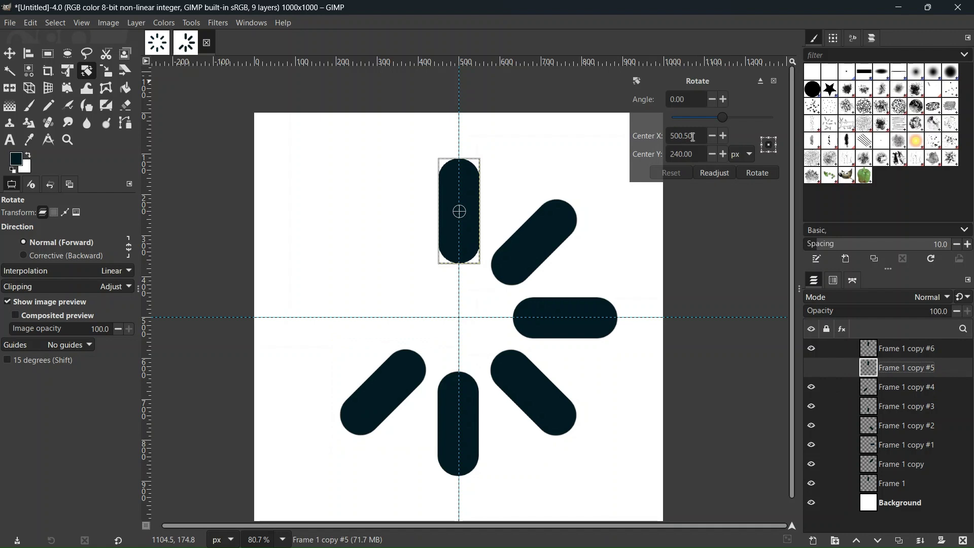
{"action": "left_click_drag", "start_coordinate": [472, 282], "coordinate": [459, 318]}
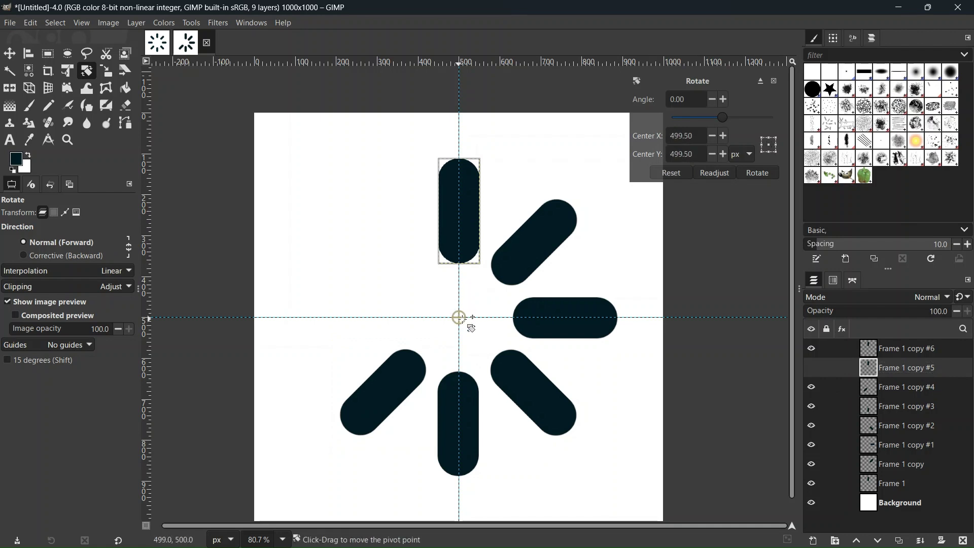
{"action": "left_click_drag", "start_coordinate": [693, 100], "coordinate": [649, 99]}
{"action": "type", "text": "-90"}
{"action": "key", "text": "Return"}
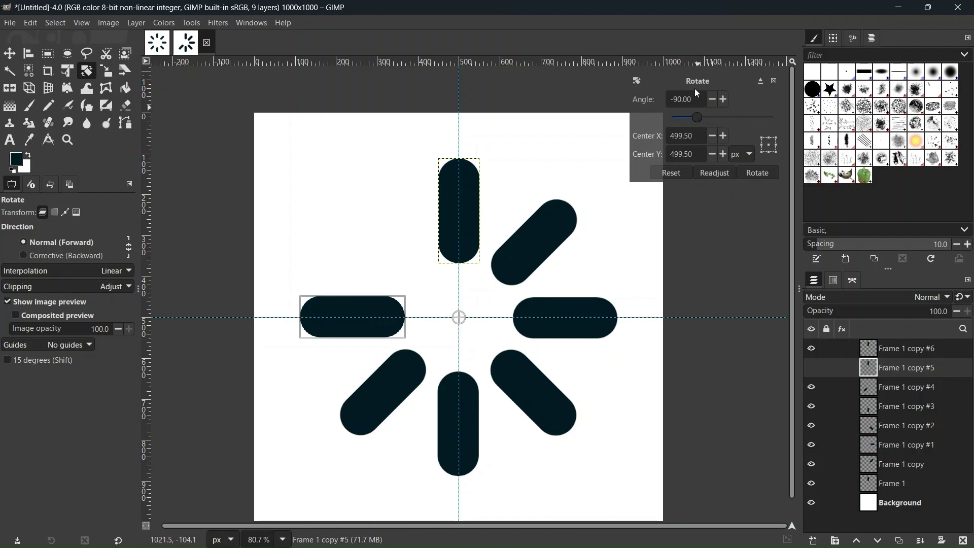
{"action": "left_click", "coordinate": [765, 173]}
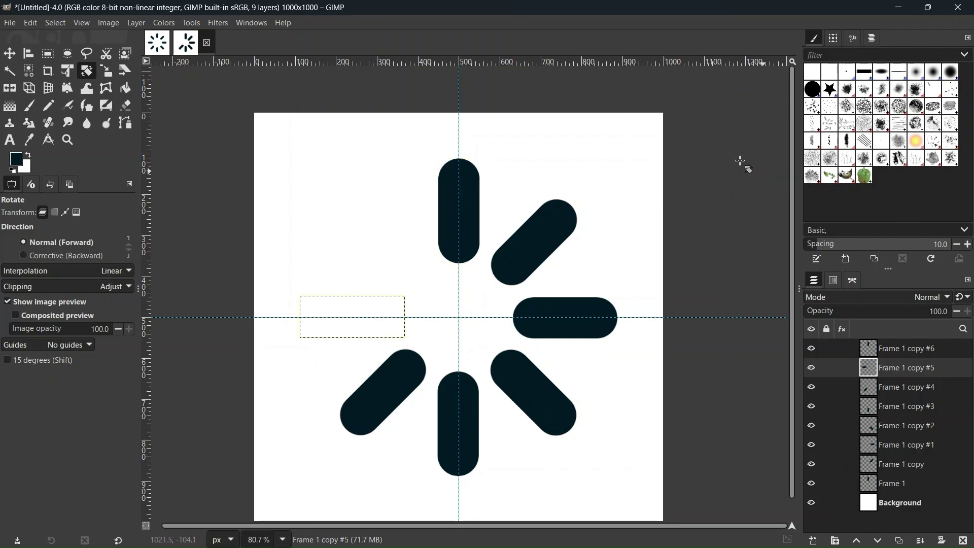
Step: Rotate the Frame 1 copy #6 bar -45° about the image centre
{"action": "left_click", "coordinate": [879, 347]}
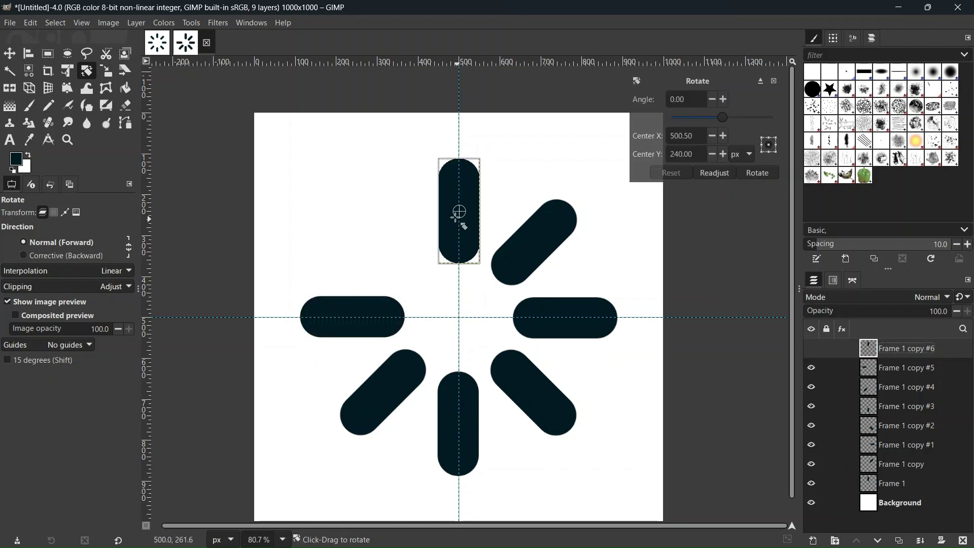
{"action": "left_click_drag", "start_coordinate": [462, 214], "coordinate": [462, 321]}
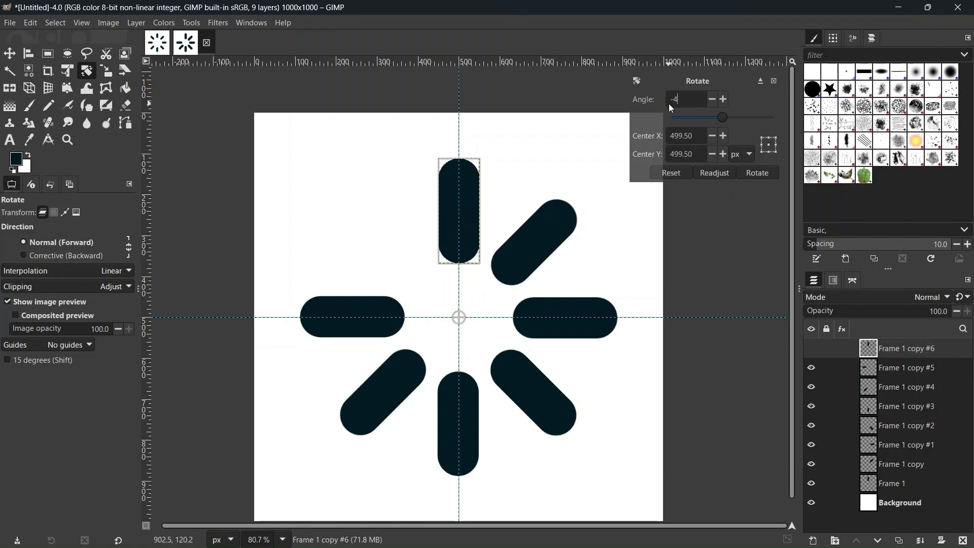
{"action": "key", "text": "Return"}
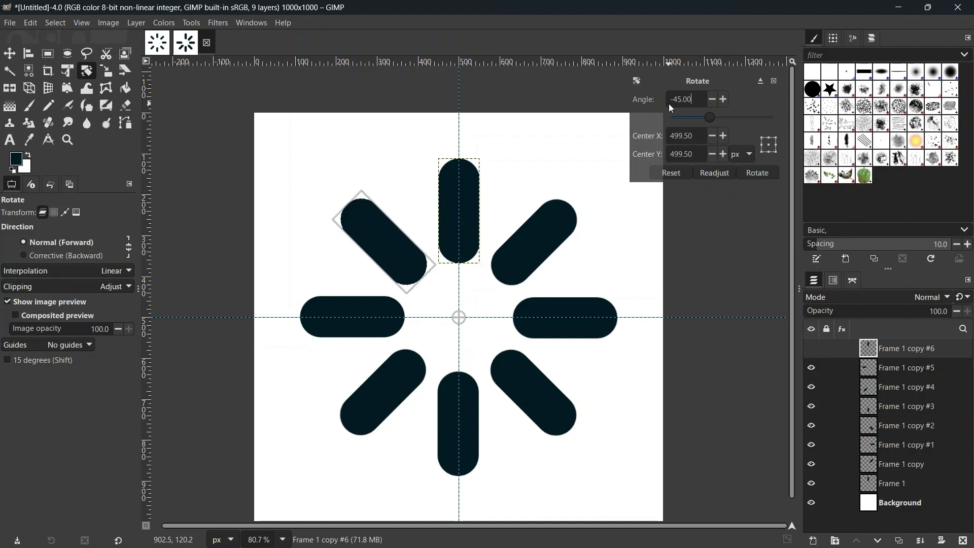
{"action": "left_click", "coordinate": [762, 172]}
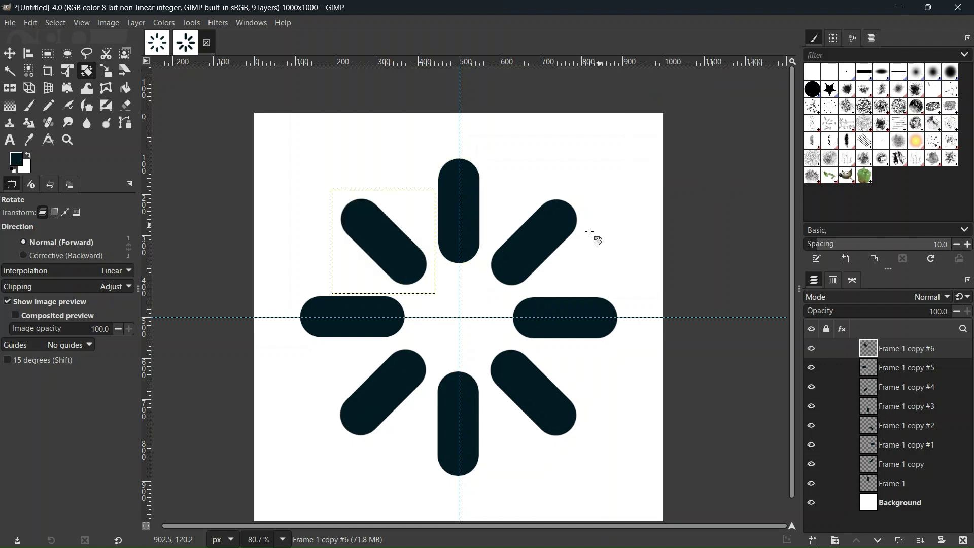
{"action": "left_click", "coordinate": [813, 541]}
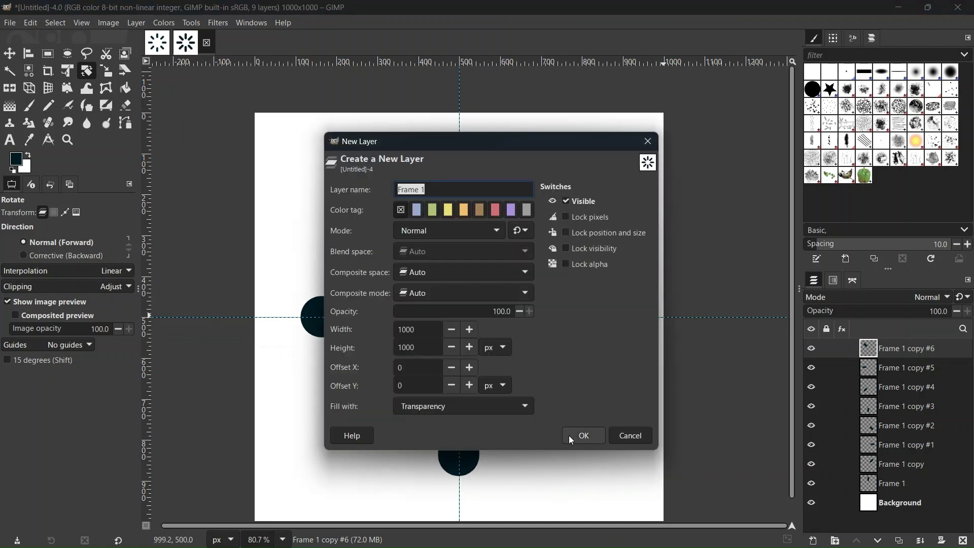
Step: Add the transparent Frame 1 #1 layer on top and commit the pending rotation
{"action": "left_click", "coordinate": [566, 438]}
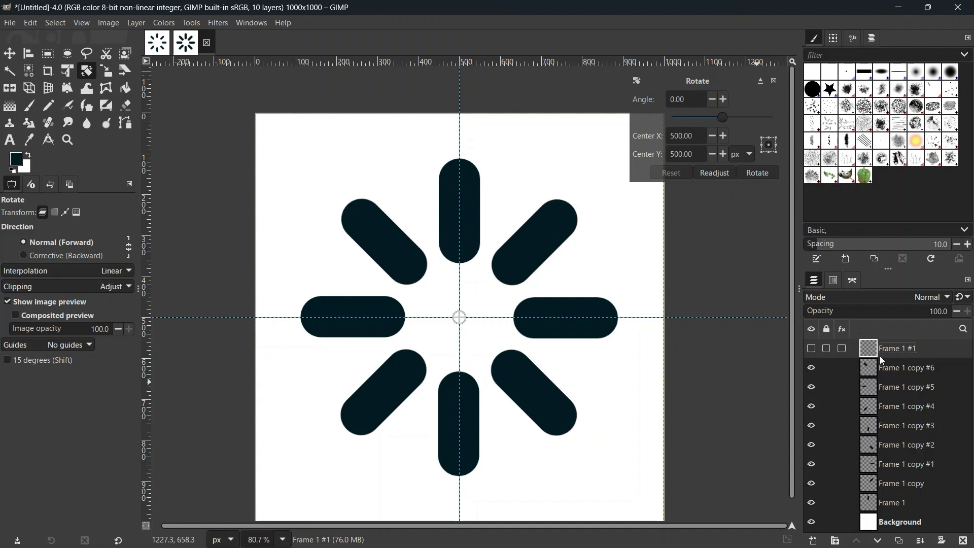
{"action": "left_click", "coordinate": [757, 173]}
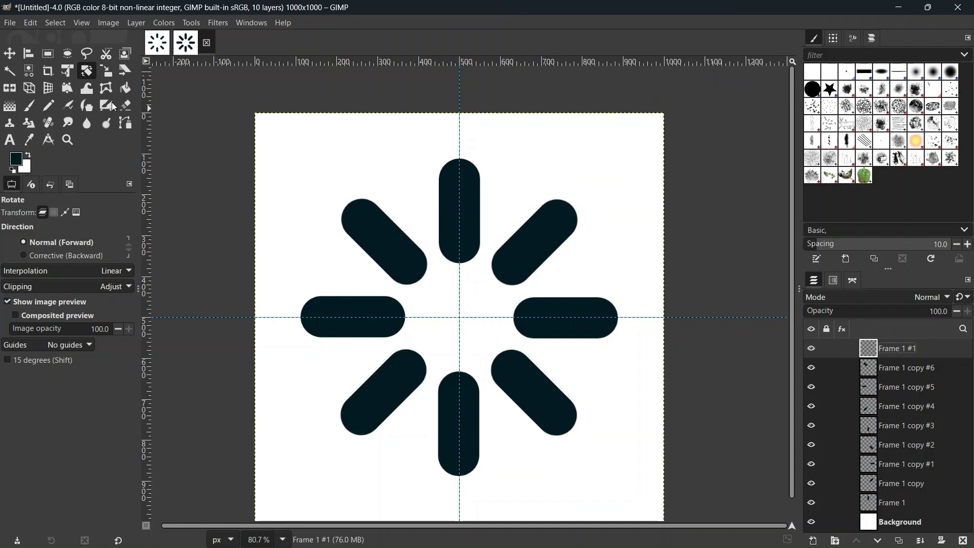
{"action": "left_click", "coordinate": [10, 54]}
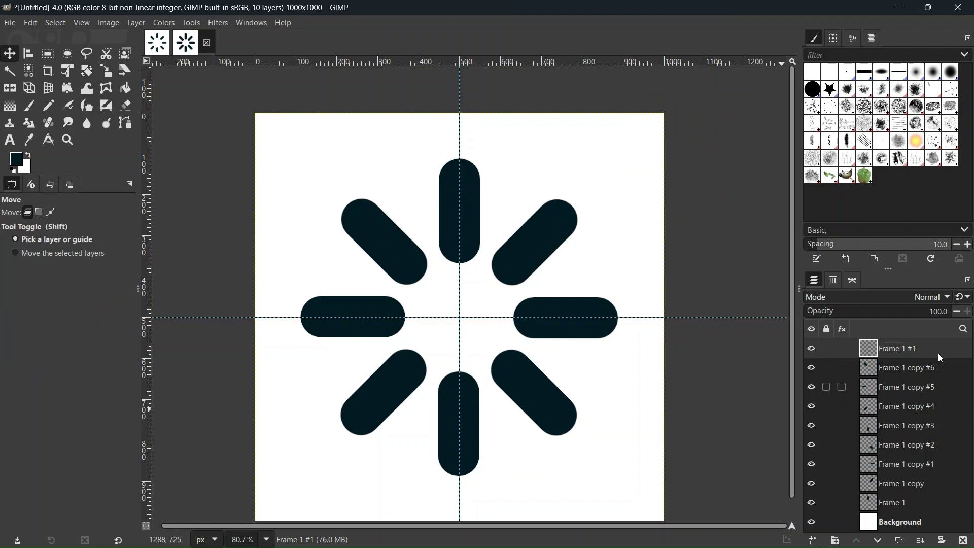
{"action": "scroll", "coordinate": [452, 220], "scroll_direction": "down", "scroll_amount": 1}
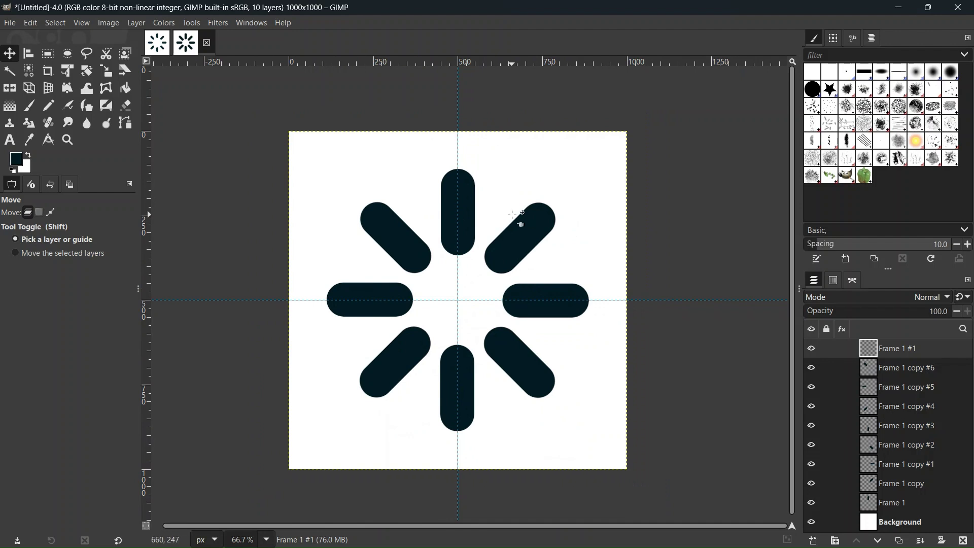
Step: Launch the Animation Playback preview from Filters > Animation
{"action": "left_click", "coordinate": [217, 22]}
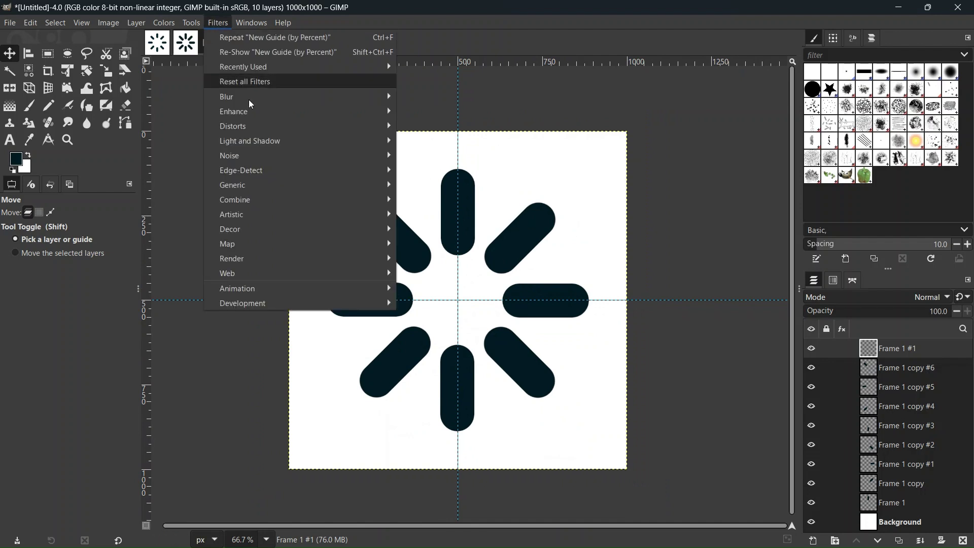
{"action": "mouse_move", "coordinate": [306, 288]}
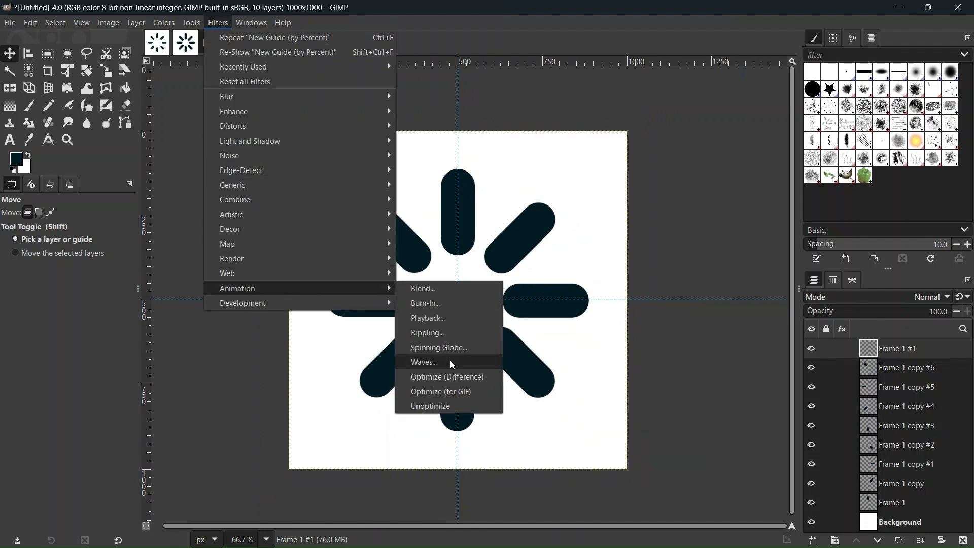
{"action": "left_click", "coordinate": [428, 318]}
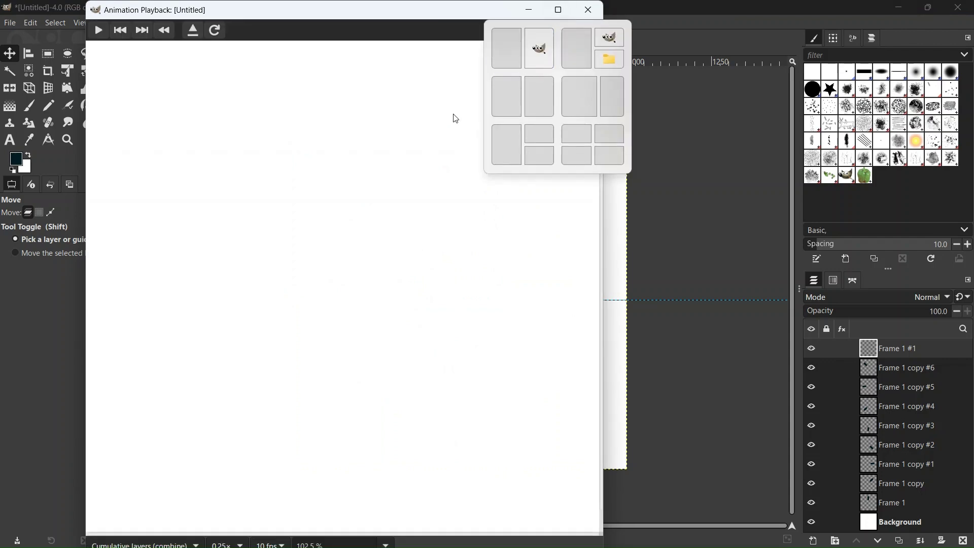
Step: Maximize the playback window and play the wheel animation at normal speed
{"action": "left_click", "coordinate": [558, 10]}
{"action": "left_click", "coordinate": [13, 28]}
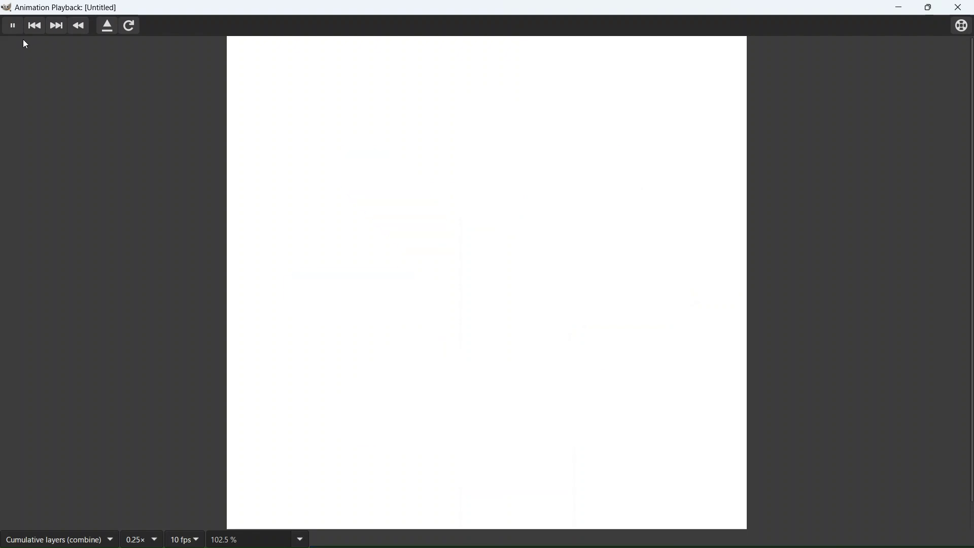
{"action": "left_click", "coordinate": [12, 26]}
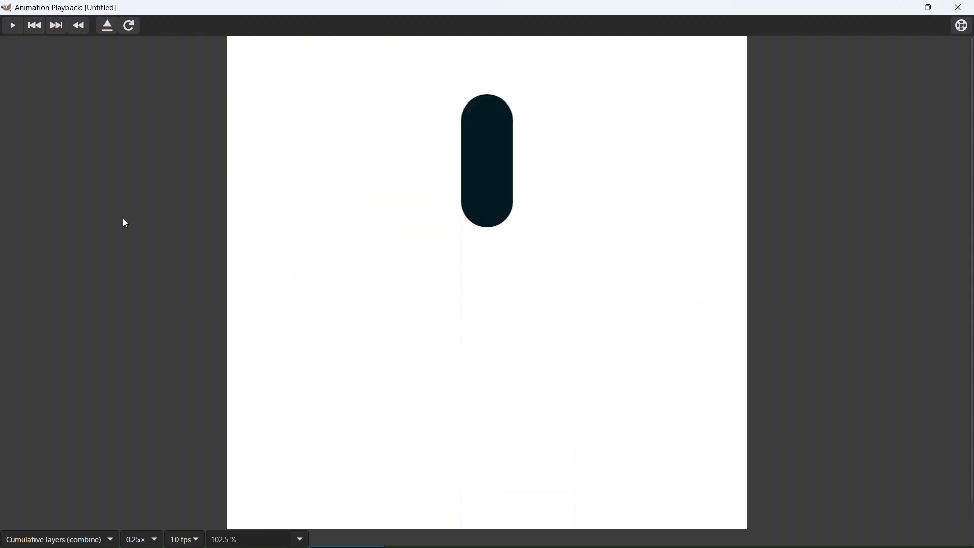
Step: Try 0.5× and 0.25× playback speeds, then close the preview
{"action": "left_click", "coordinate": [153, 542]}
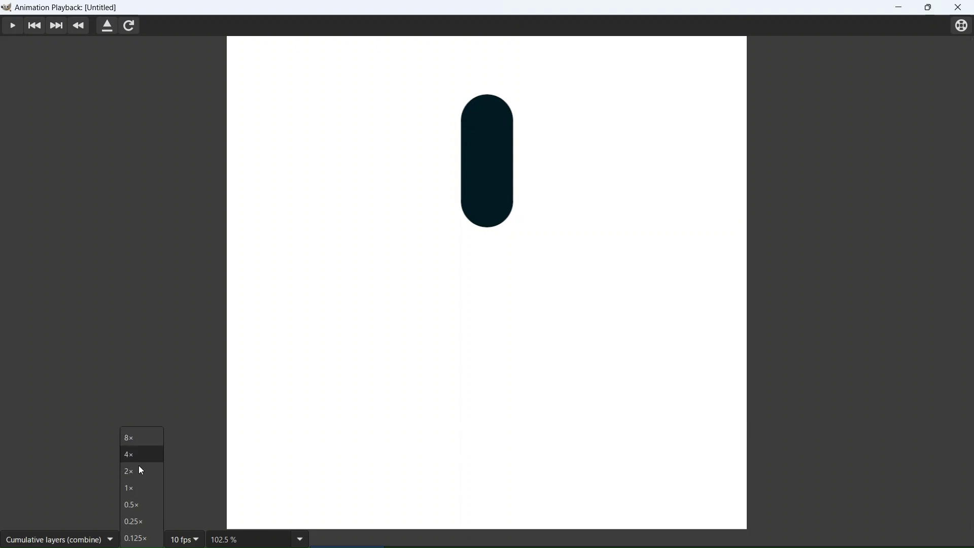
{"action": "left_click", "coordinate": [140, 522]}
{"action": "left_click", "coordinate": [149, 544]}
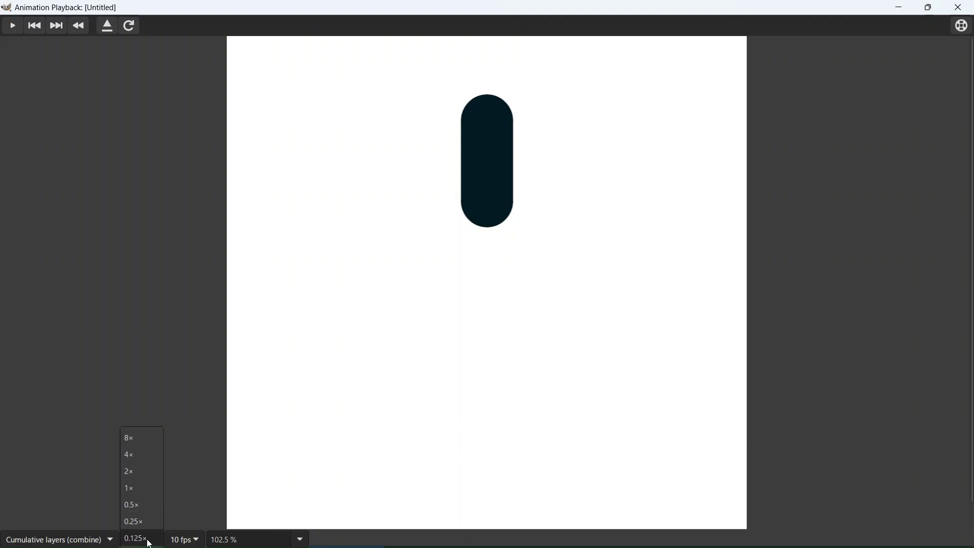
{"action": "left_click", "coordinate": [147, 507]}
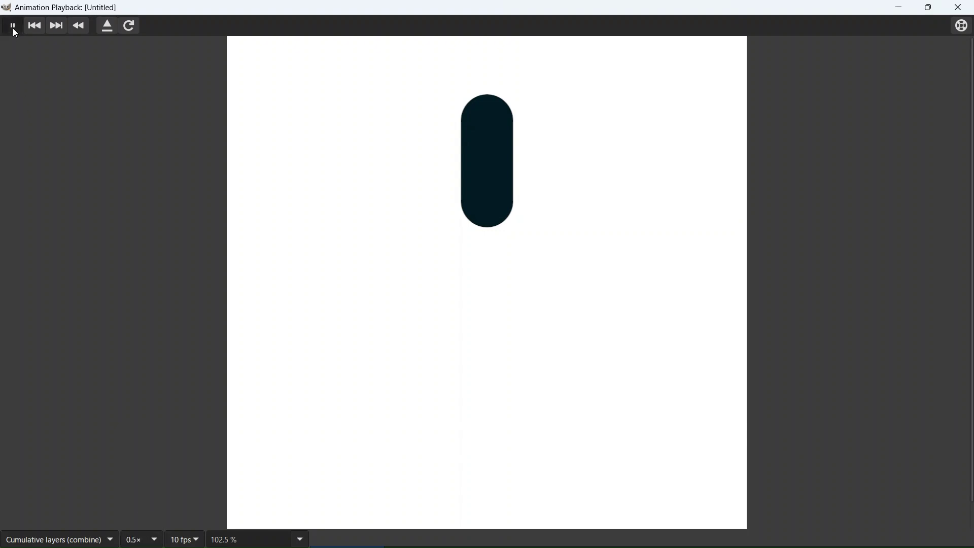
{"action": "left_click", "coordinate": [159, 544]}
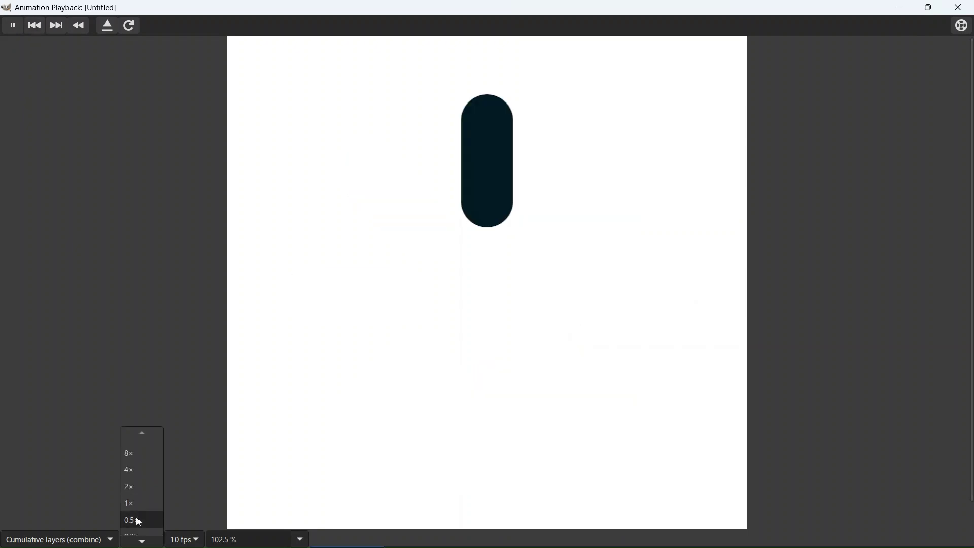
{"action": "scroll", "coordinate": [136, 520], "scroll_direction": "down", "scroll_amount": 1}
{"action": "left_click", "coordinate": [136, 520]}
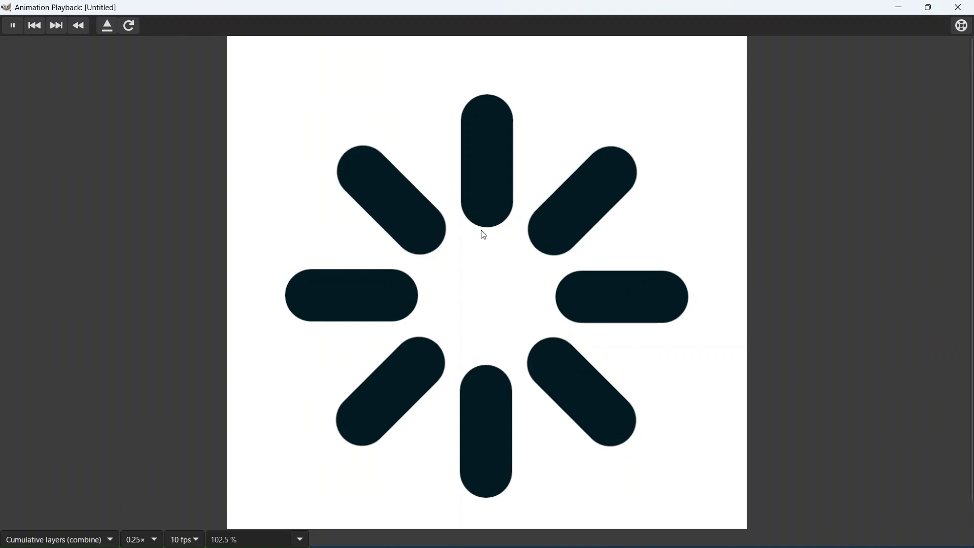
{"action": "left_click", "coordinate": [959, 8]}
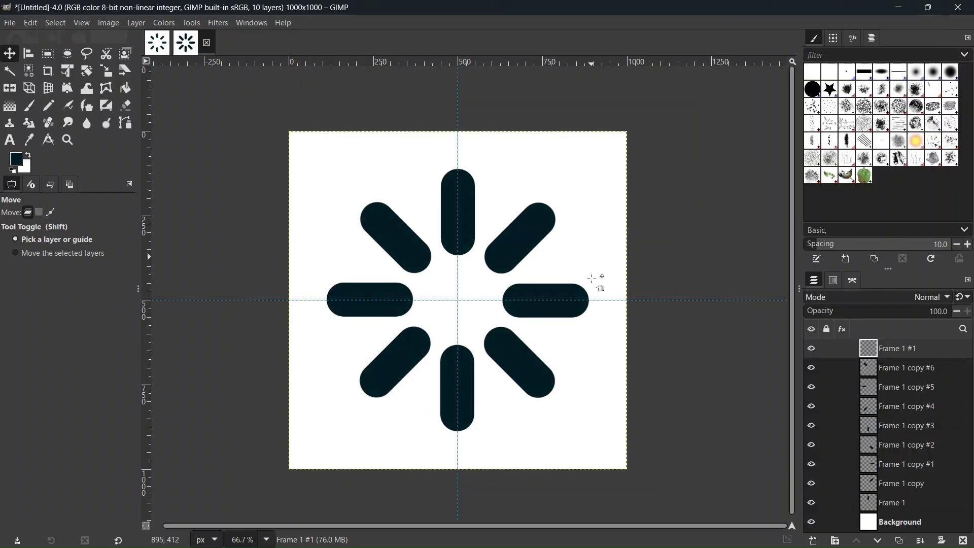
Step: Export the image as Wheel.gif in the Spinning Wheel GIF folder
{"action": "left_click", "coordinate": [12, 26]}
{"action": "left_click", "coordinate": [52, 196]}
{"action": "left_click_drag", "start_coordinate": [99, 89], "coordinate": [43, 91]}
{"action": "type", "text": "W"}
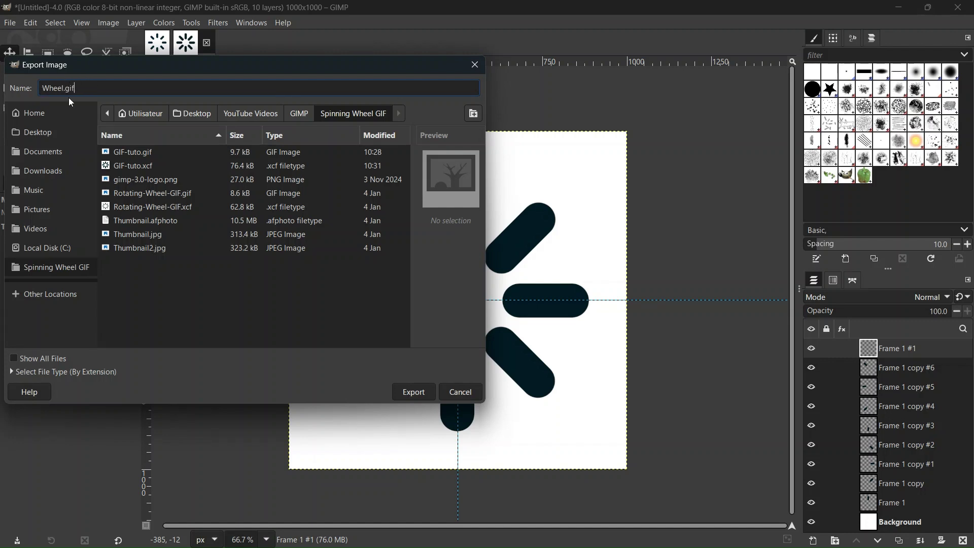
{"action": "type", "text": "heel.gif"}
{"action": "left_click", "coordinate": [411, 392]}
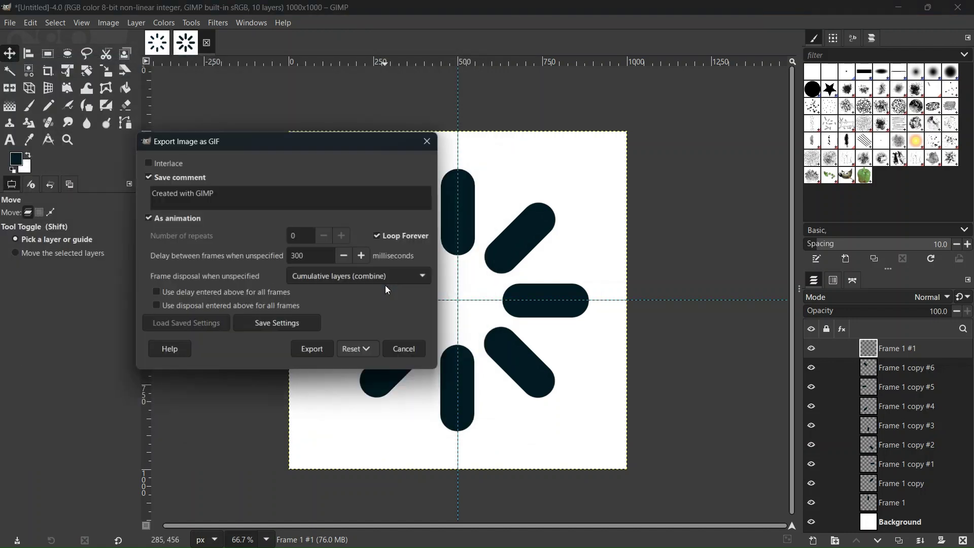
Step: Export Wheel.gif as an animation with Loop Forever and a 300 ms frame delay
{"action": "left_click_drag", "start_coordinate": [269, 141], "coordinate": [325, 109]}
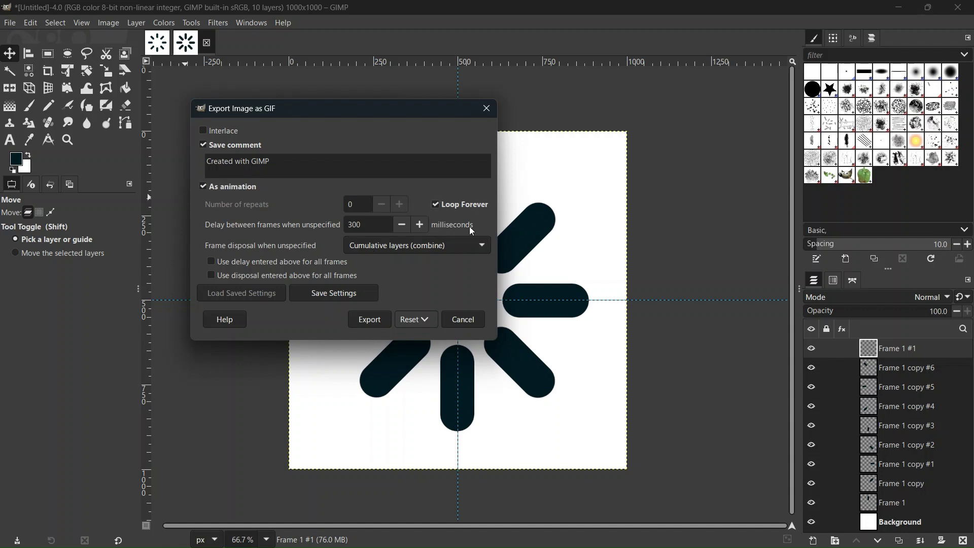
{"action": "left_click_drag", "start_coordinate": [354, 110], "coordinate": [357, 102]}
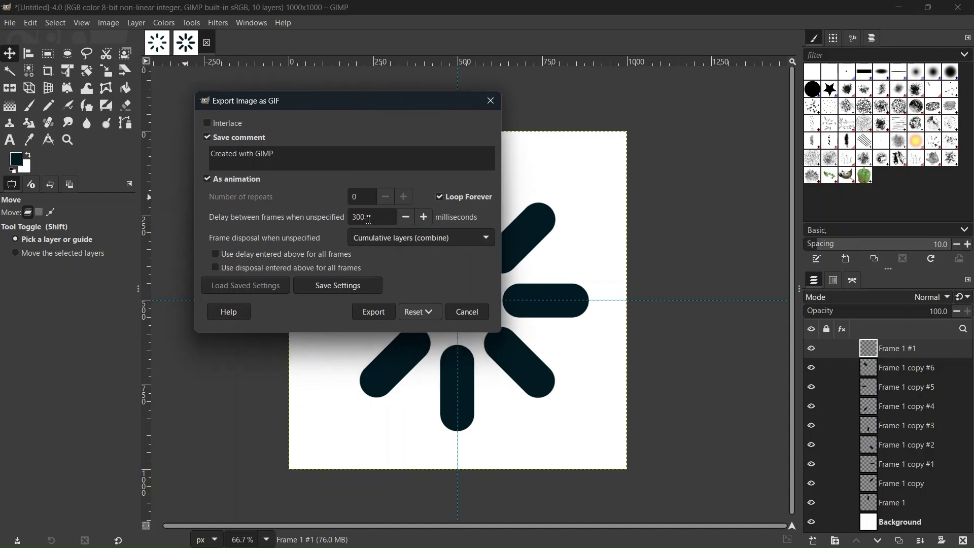
{"action": "left_click_drag", "start_coordinate": [372, 217], "coordinate": [340, 218]}
{"action": "left_click", "coordinate": [370, 218]}
{"action": "left_click", "coordinate": [371, 215]}
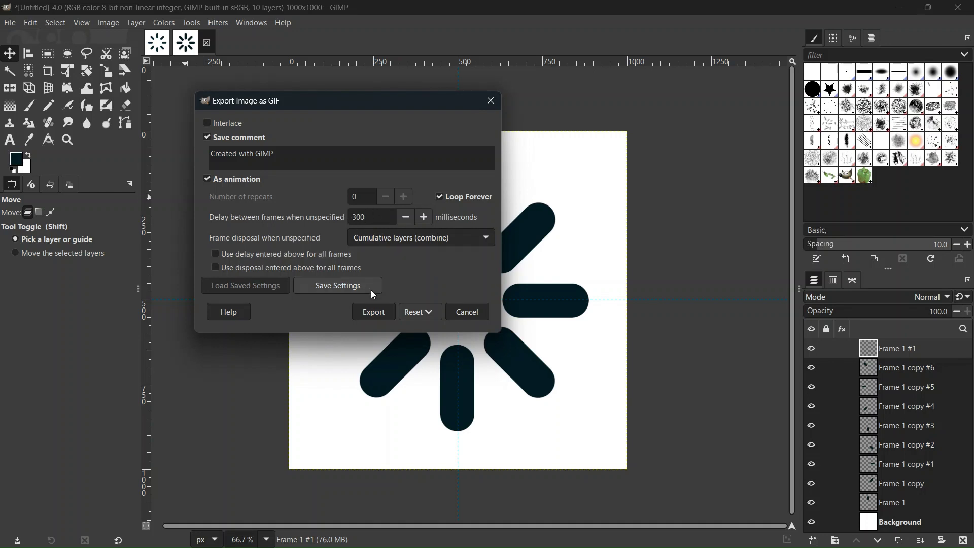
{"action": "left_click", "coordinate": [372, 311]}
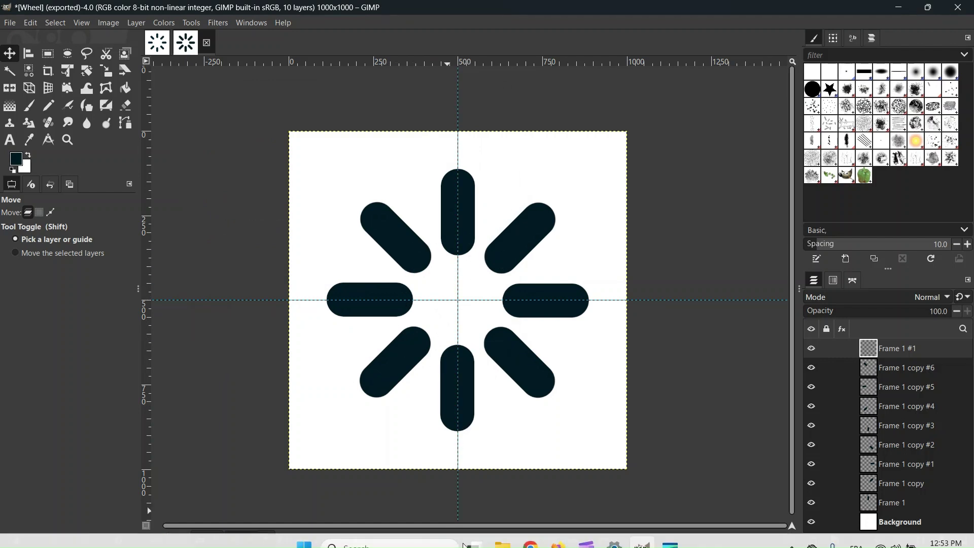
Step: Open Wheel.gif from the Spinning Wheel GIF folder in File Explorer to watch it
{"action": "left_click", "coordinate": [503, 533]}
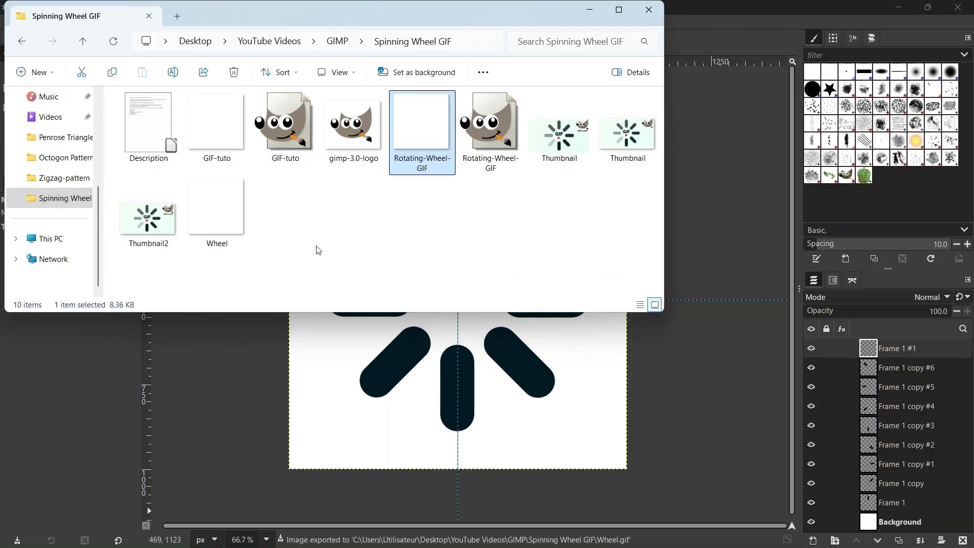
{"action": "left_click", "coordinate": [214, 226]}
{"action": "double_click", "coordinate": [216, 229]}
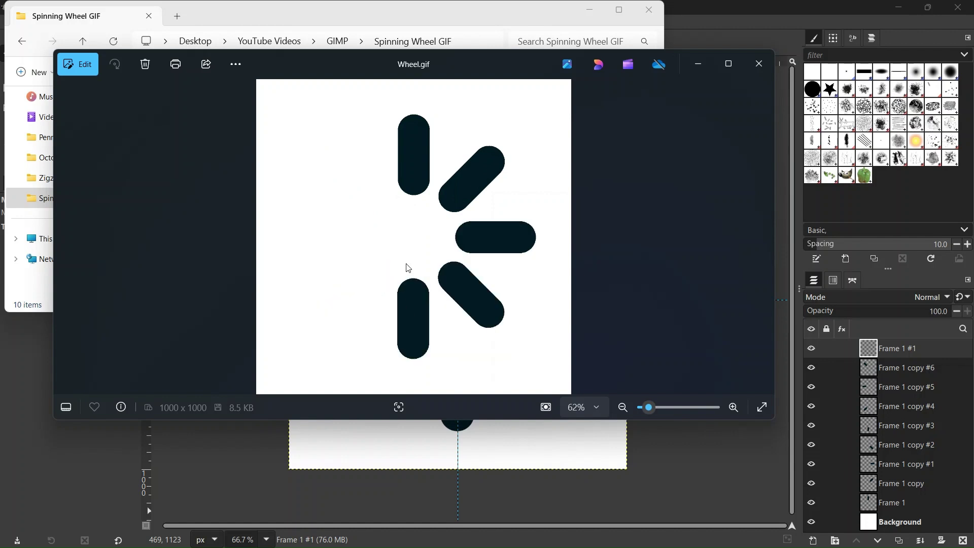
Step: Close the Photos viewer and File Explorer, then zoom the GIMP canvas back in
{"action": "left_click", "coordinate": [758, 60]}
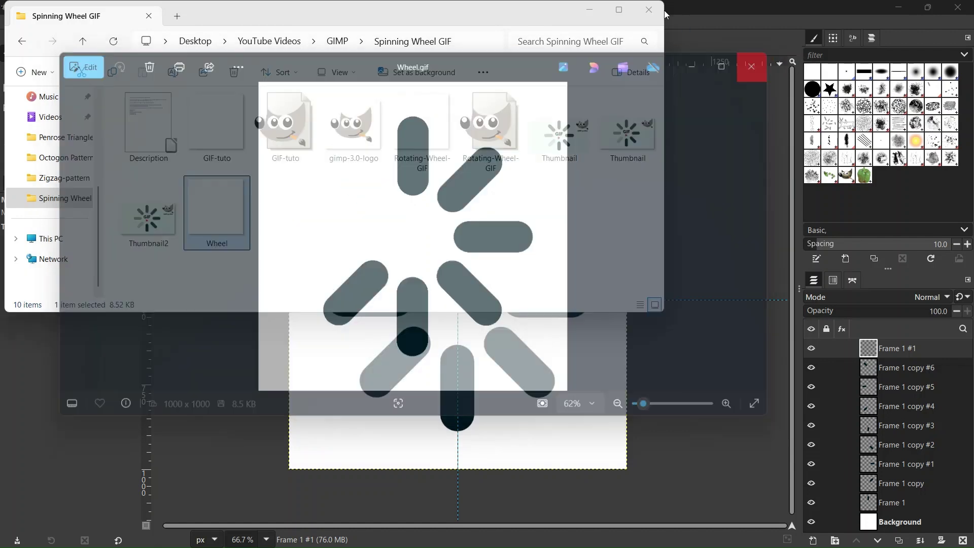
{"action": "left_click", "coordinate": [649, 10]}
{"action": "scroll", "coordinate": [448, 267], "scroll_direction": "up", "scroll_amount": 2, "text": "ctrl"}
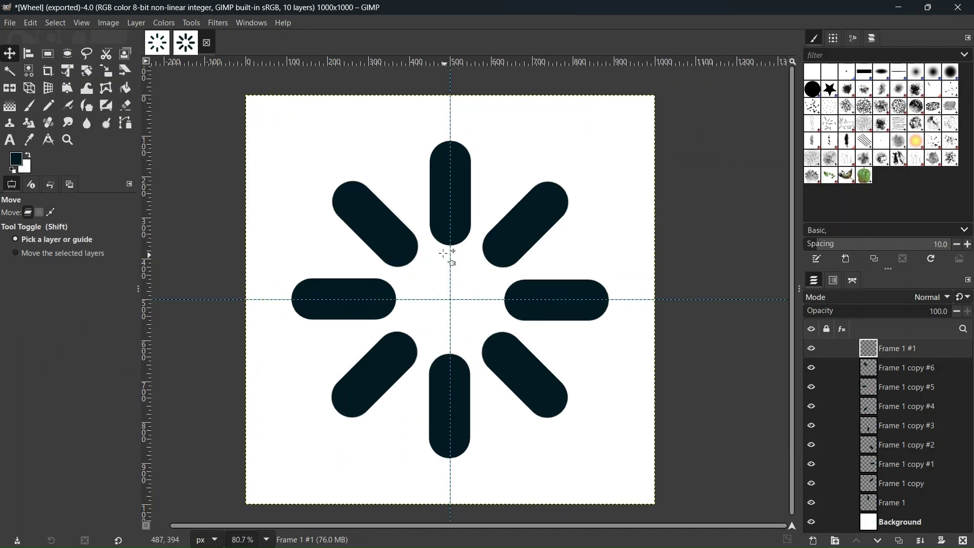